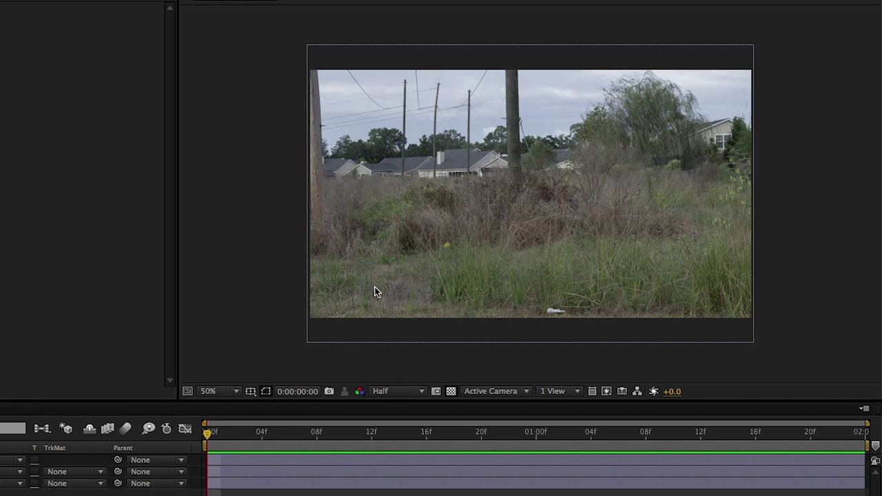
# Drop BG-01's opacity to 50% to line it up, then restore it to 100%.
pyautogui.press('t')
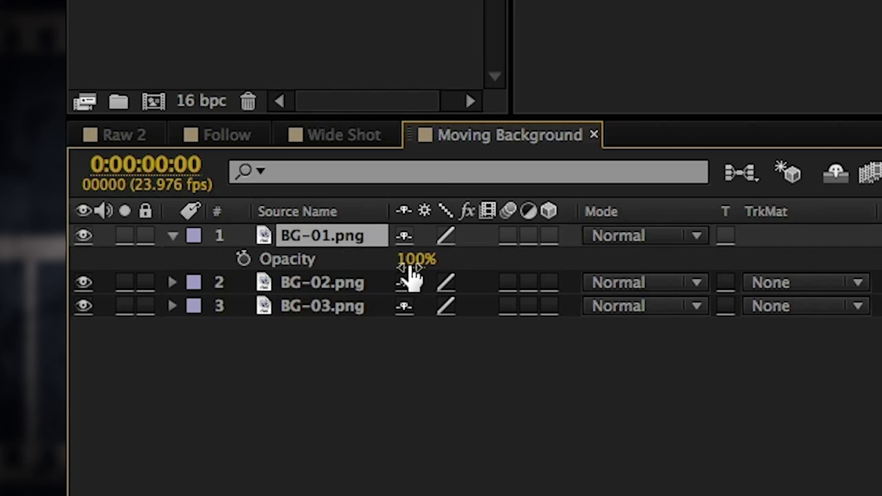
pyautogui.write('50')
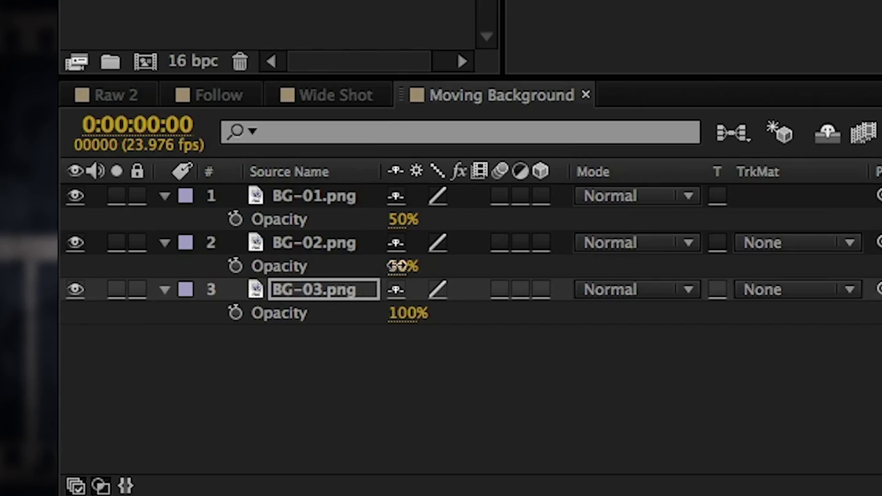
pyautogui.moveTo(399, 266); pyautogui.dragTo(441, 266)
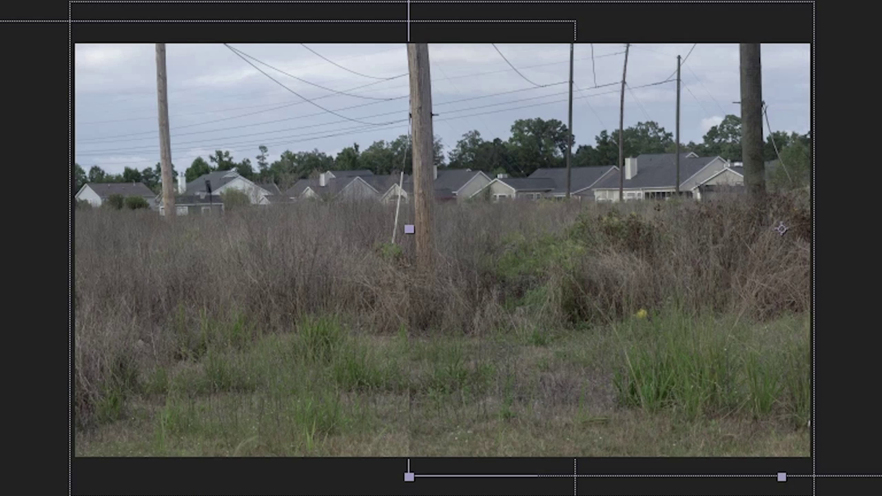
# Add a feathered Subtract rectangle mask to BG-01 and parent BG-02 and BG-03 to it.
pyautogui.moveTo(323, 4); pyautogui.dragTo(576, 493)
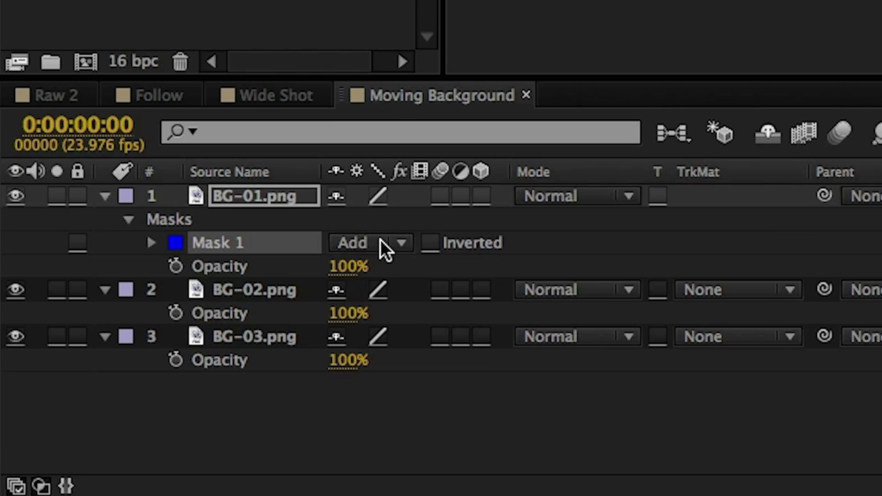
pyautogui.click(381, 239)
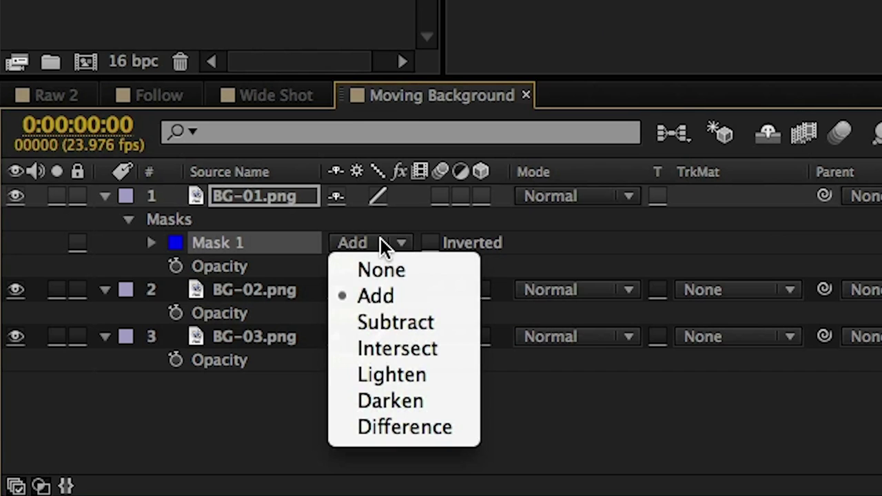
pyautogui.click(377, 319)
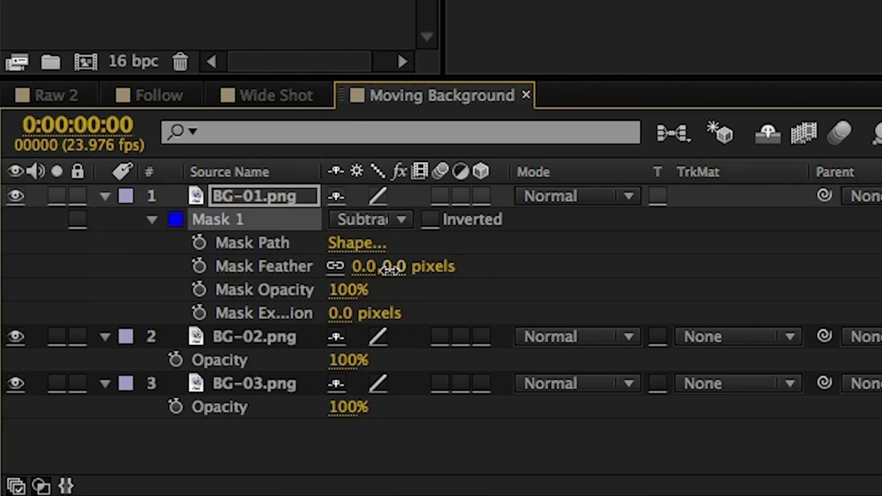
pyautogui.moveTo(362, 264); pyautogui.dragTo(551, 262)
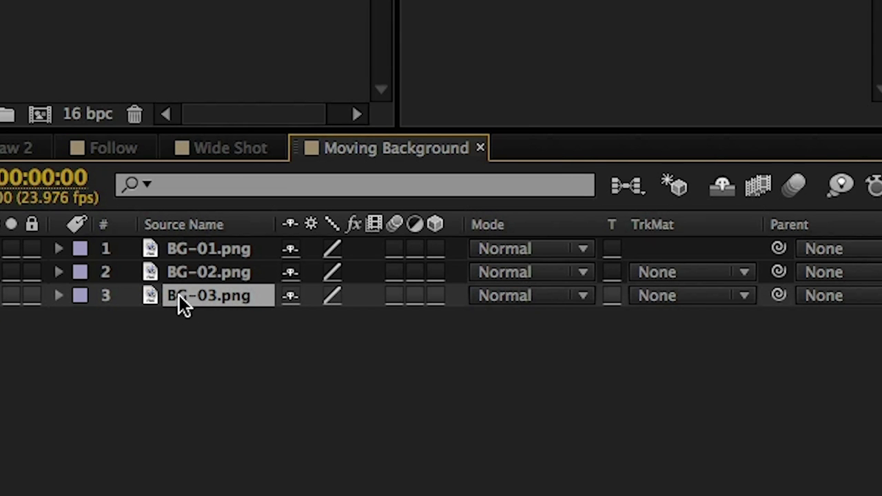
pyautogui.keyDown('shift'); pyautogui.click(187, 270); pyautogui.keyUp('shift')
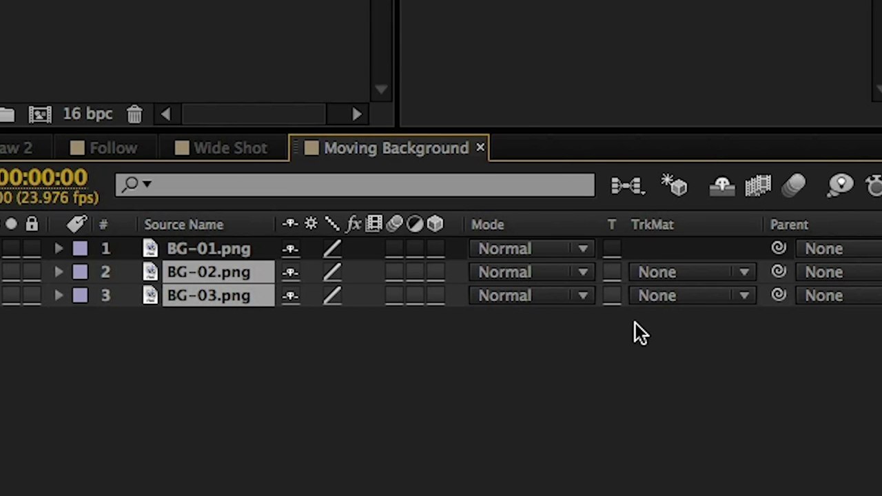
pyautogui.moveTo(214, 248); pyautogui.dragTo(214, 248)
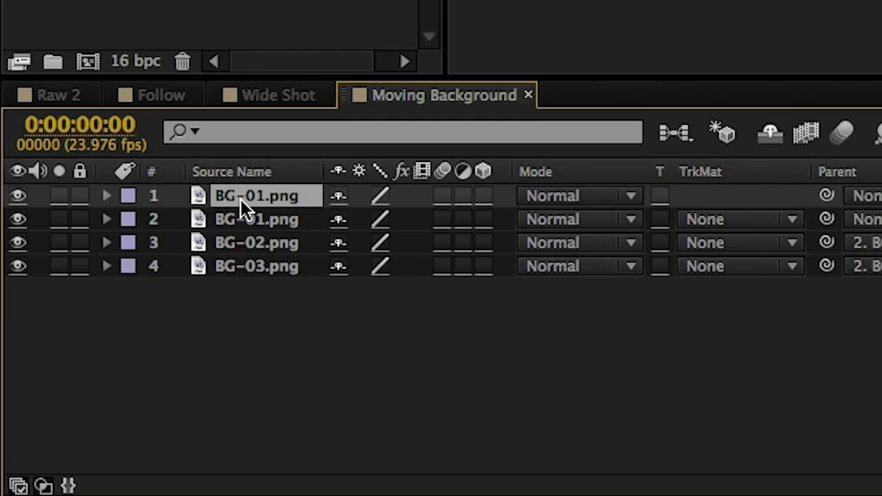
# Move the duplicated BG-01 layer to the bottom of the stack as layer 4.
pyautogui.moveTo(241, 199); pyautogui.dragTo(242, 278)
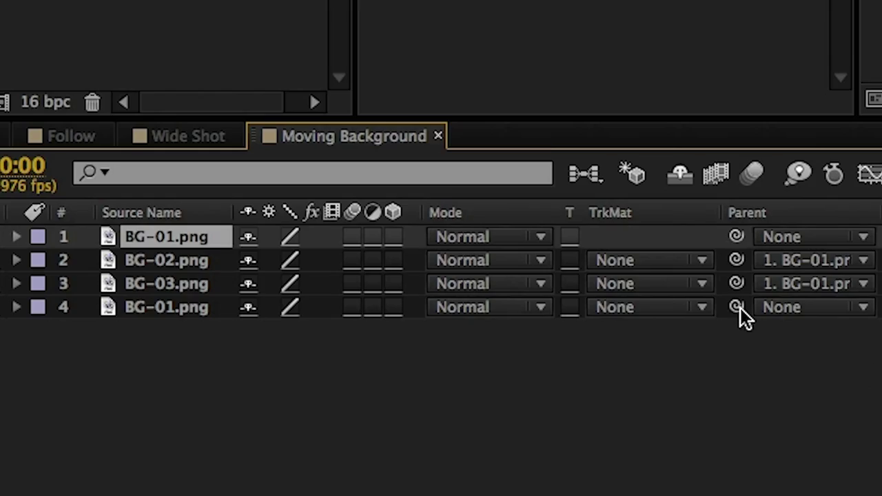
# Parent layer 4 to layer 1 and set a Position keyframe on layer 1 at 0f.
pyautogui.moveTo(738, 308); pyautogui.dragTo(556, 283)
pyautogui.moveTo(178, 241); pyautogui.dragTo(178, 239)
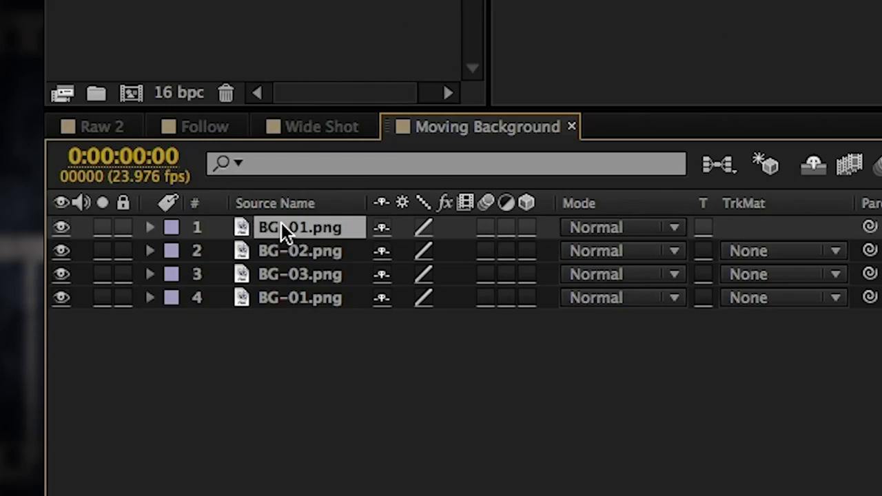
pyautogui.press('p')
pyautogui.click(221, 251)
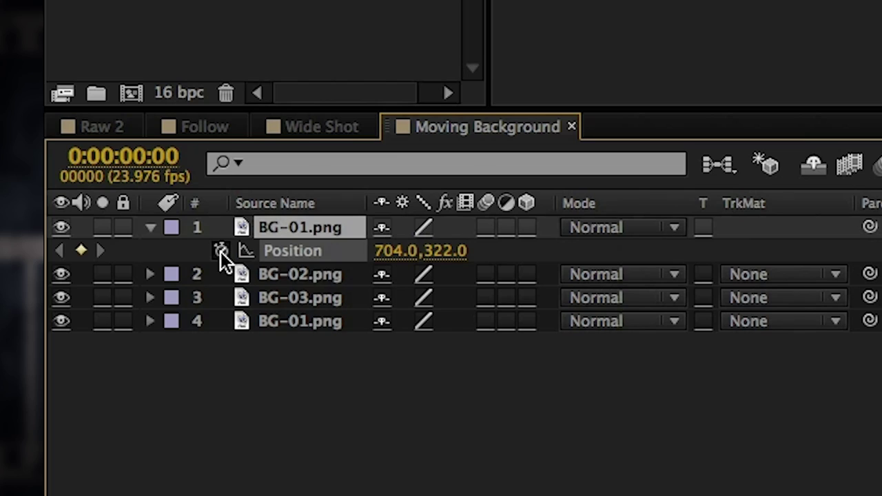
pyautogui.click(386, 225)
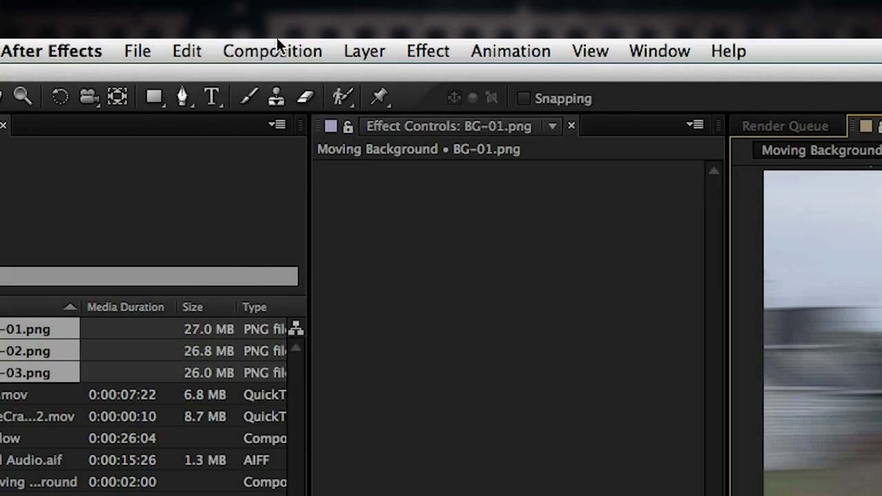
# Add the composition to the Render Queue from the Composition menu.
pyautogui.click(276, 43)
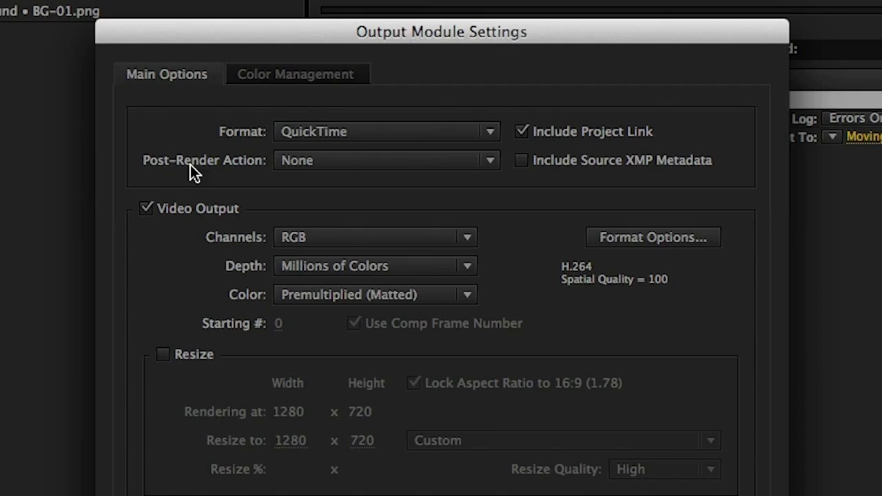
# Set the Post-Render Action to Import.
pyautogui.click(366, 164)
pyautogui.click(348, 216)
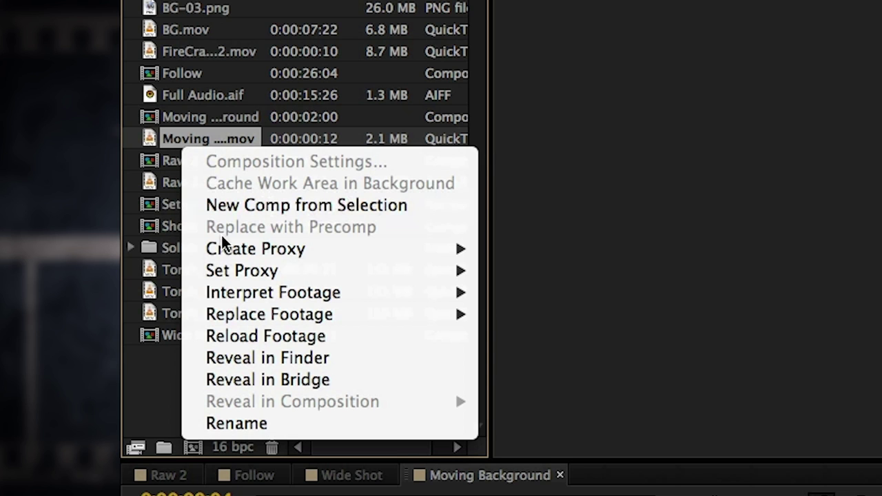
# Enter a Loop count of 1 in the rendered movie's Interpret Footage settings.
pyautogui.moveTo(264, 302)
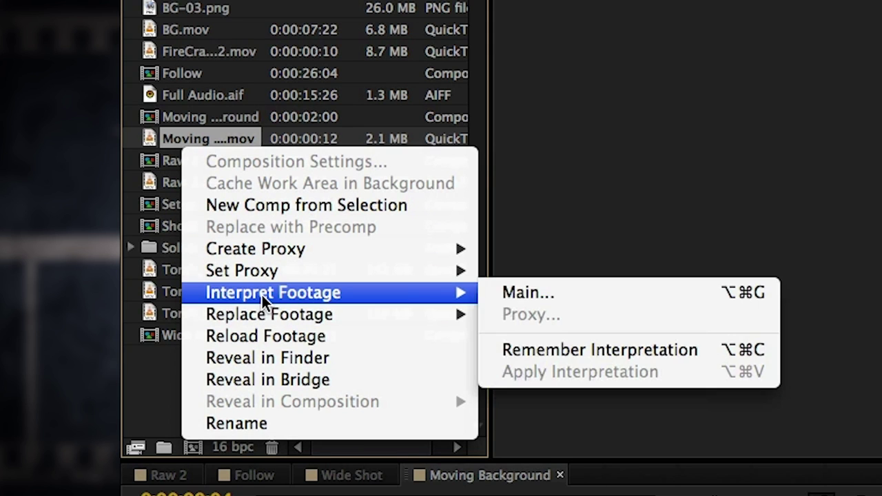
pyautogui.click(545, 296)
pyautogui.write('1')
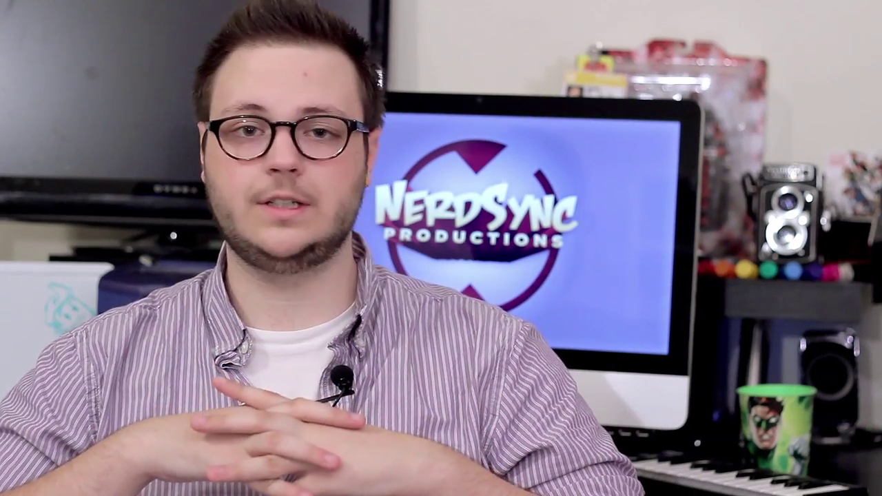
# Create a new solid layer named Skull.
pyautogui.click(199, 32)
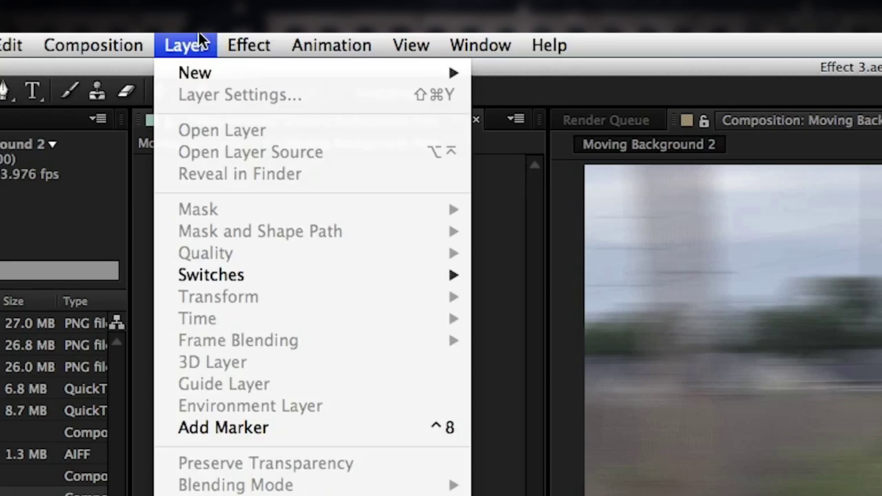
pyautogui.moveTo(198, 74)
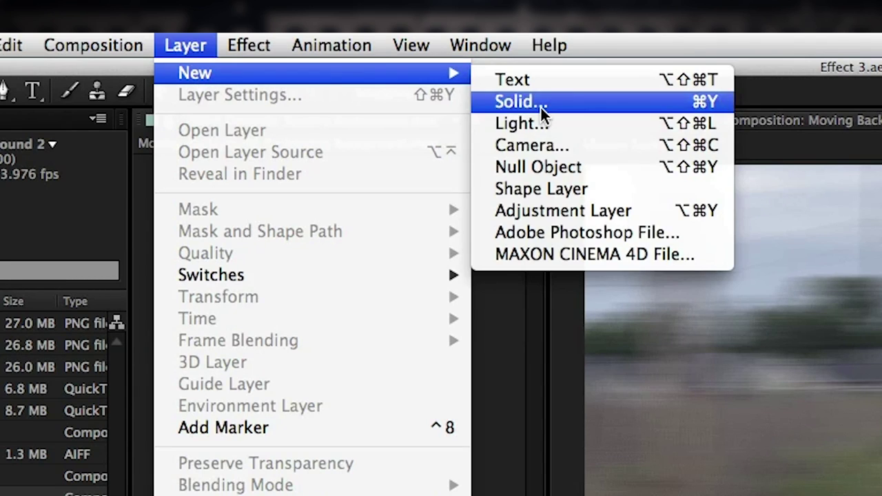
pyautogui.click(540, 102)
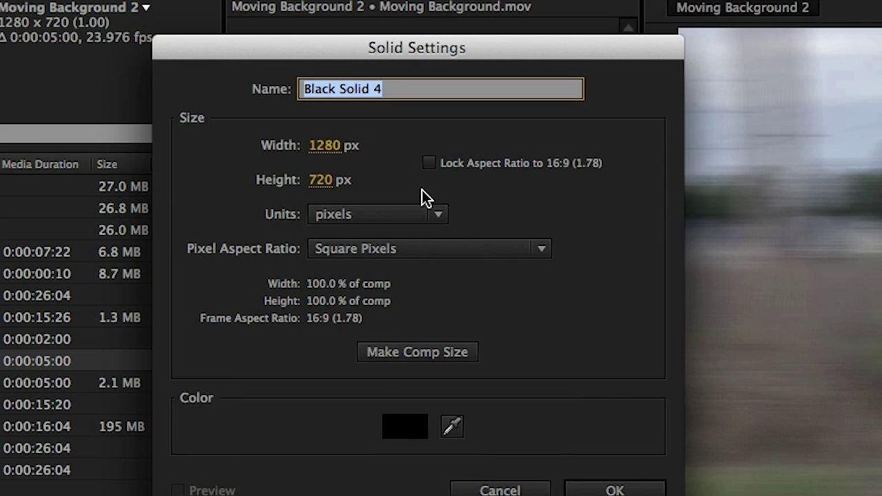
pyautogui.write('Skull')
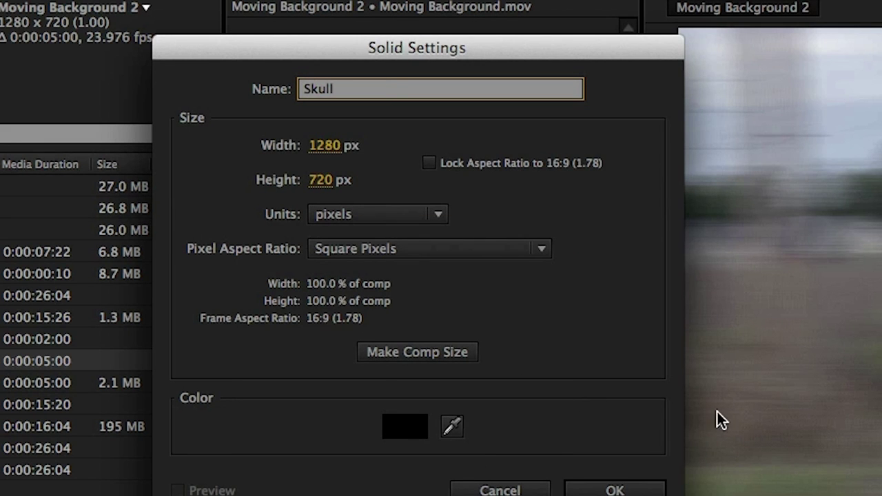
pyautogui.click(615, 490)
# Apply Element to the Skull solid and load the Skull 3D model into its scene.
pyautogui.click(197, 73)
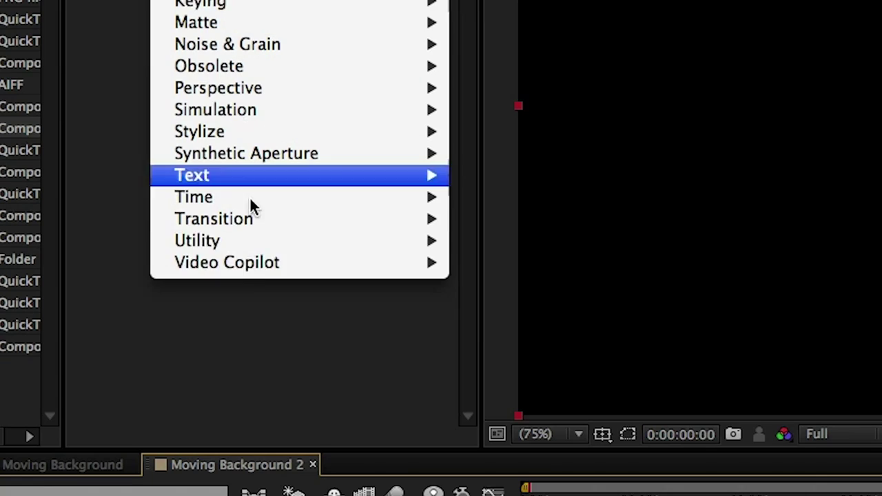
pyautogui.moveTo(326, 269)
pyautogui.click(523, 262)
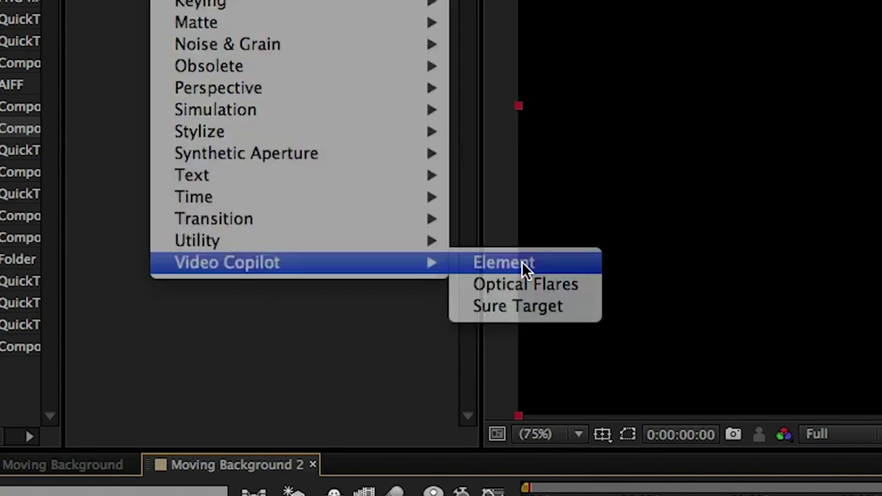
pyautogui.click(279, 174)
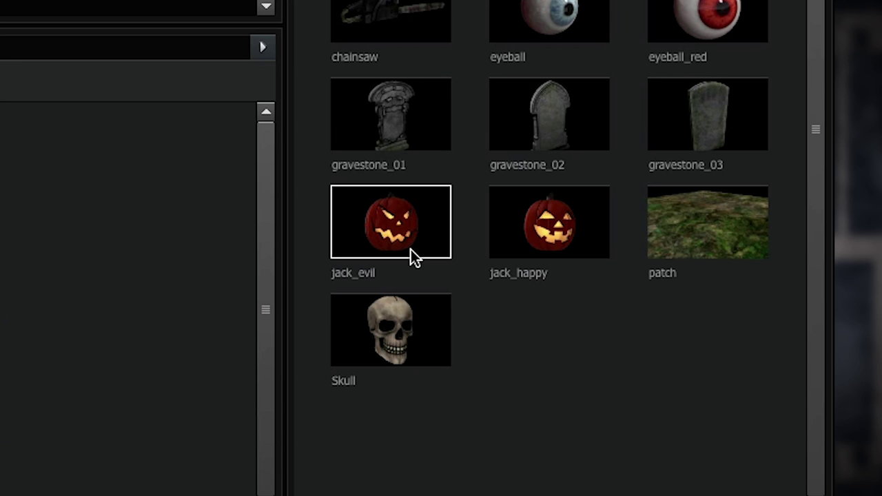
pyautogui.doubleClick(400, 326)
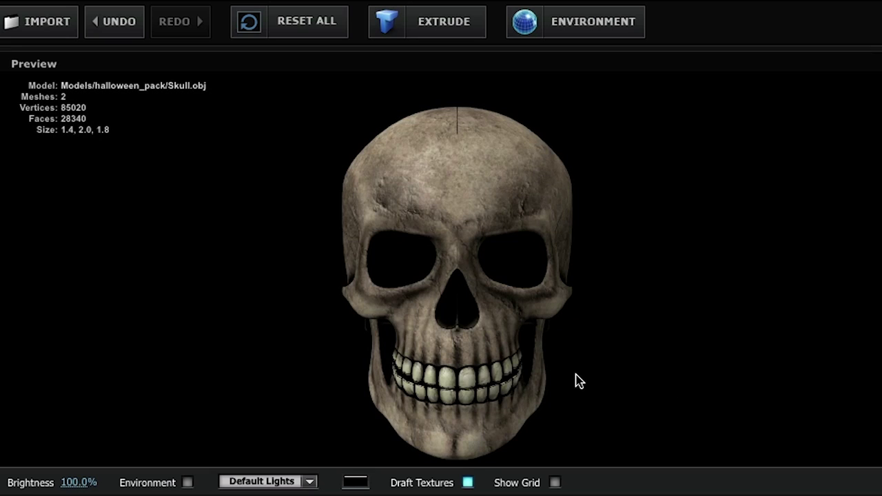
pyautogui.moveTo(579, 381); pyautogui.dragTo(516, 356)
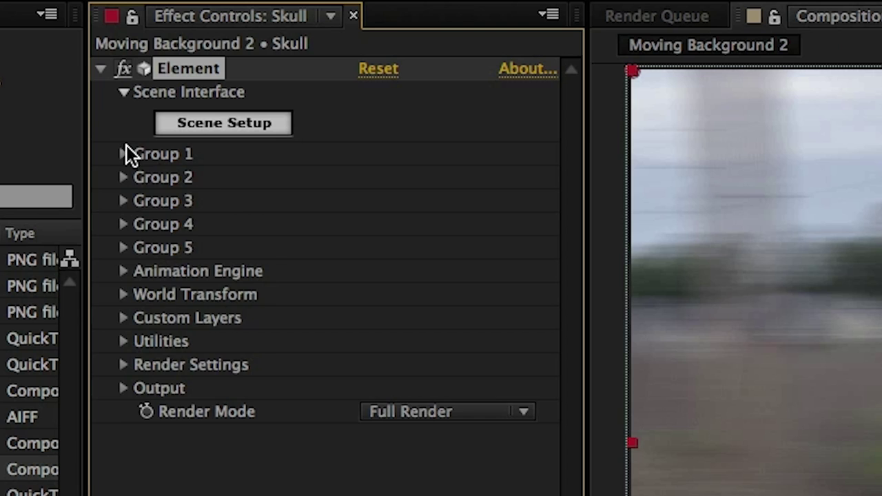
# Set the skull's Particle Size from 10 to 13 in Group 1's Particle Look.
pyautogui.click(124, 153)
pyautogui.click(147, 201)
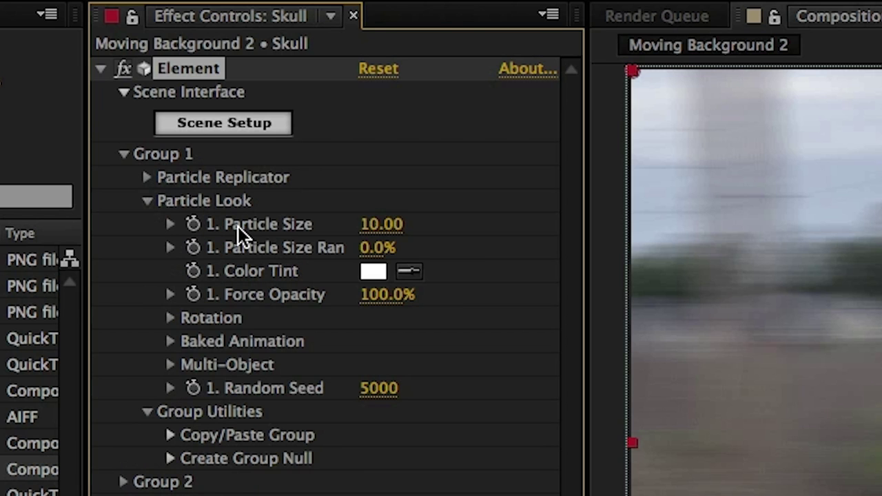
pyautogui.click(379, 225)
pyautogui.write('13')
pyautogui.press('Return')
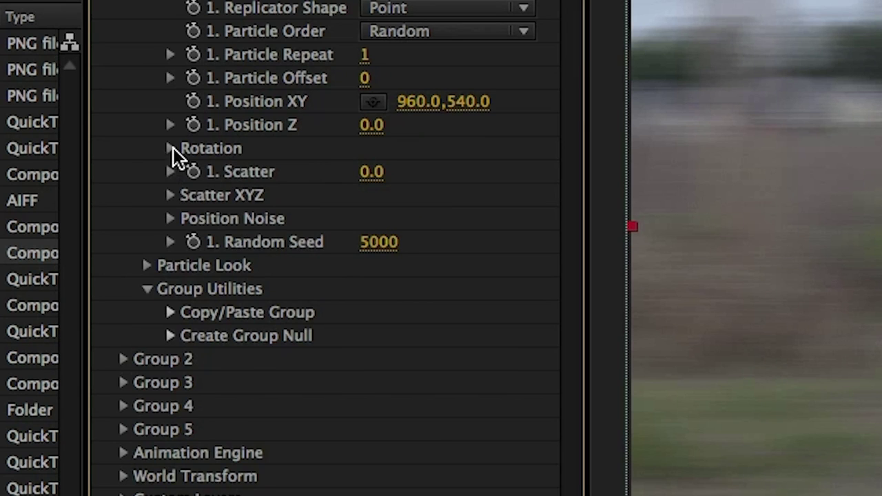
# Keyframe Position XY so the skull slides to the right, then preview it.
pyautogui.click(171, 148)
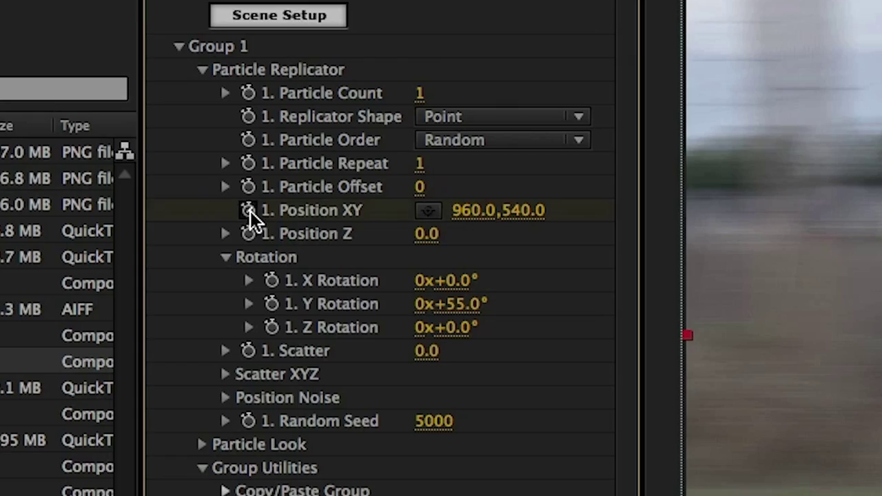
pyautogui.click(249, 210)
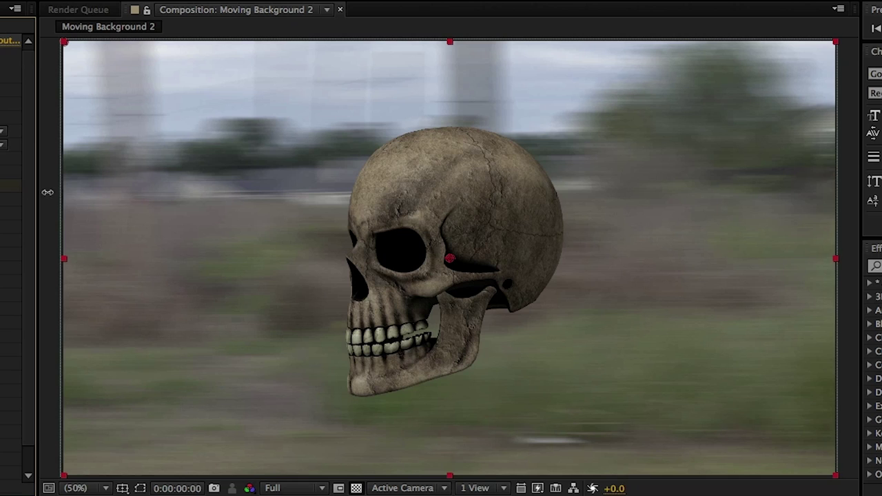
pyautogui.moveTo(48, 193); pyautogui.dragTo(238, 183)
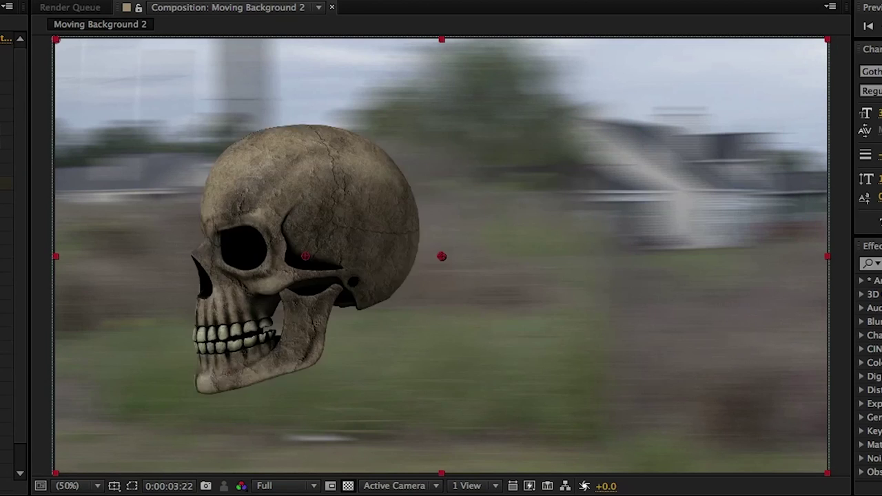
pyautogui.press('space')
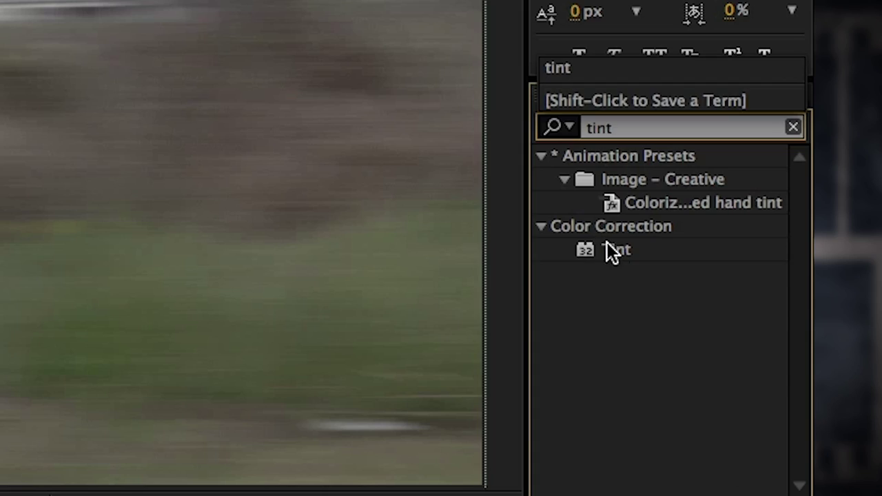
# Apply Tint to the skull with Map White To yellow FFF700.
pyautogui.click(616, 249)
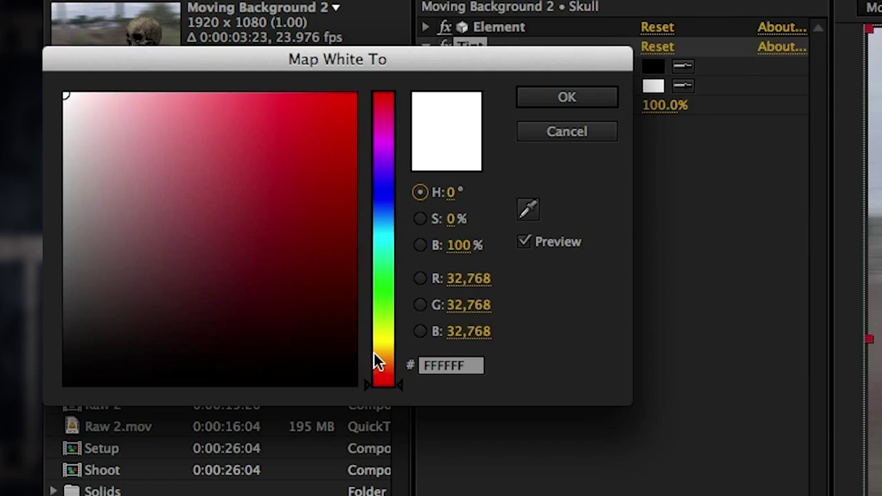
pyautogui.click(374, 348)
pyautogui.click(356, 94)
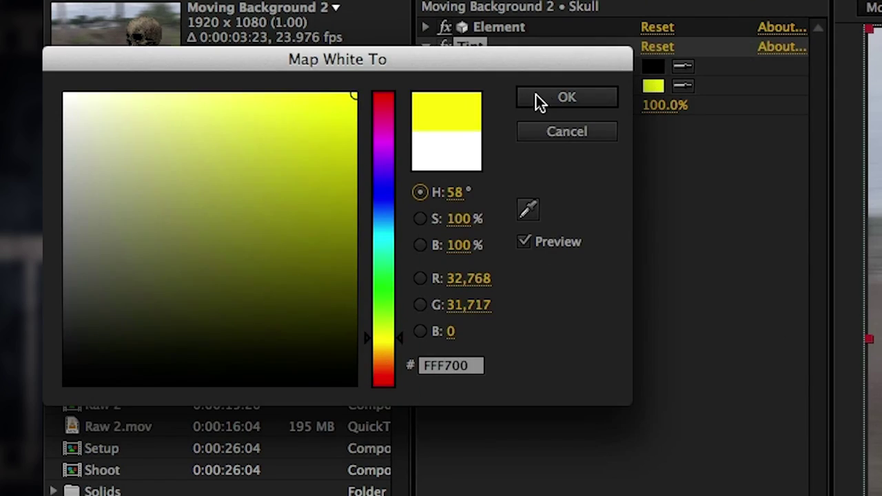
pyautogui.click(567, 97)
# Set Map Black To dark yellow 2D2900 and the skull layer's blend mode to Add.
pyautogui.click(651, 67)
pyautogui.moveTo(383, 335); pyautogui.dragTo(383, 337)
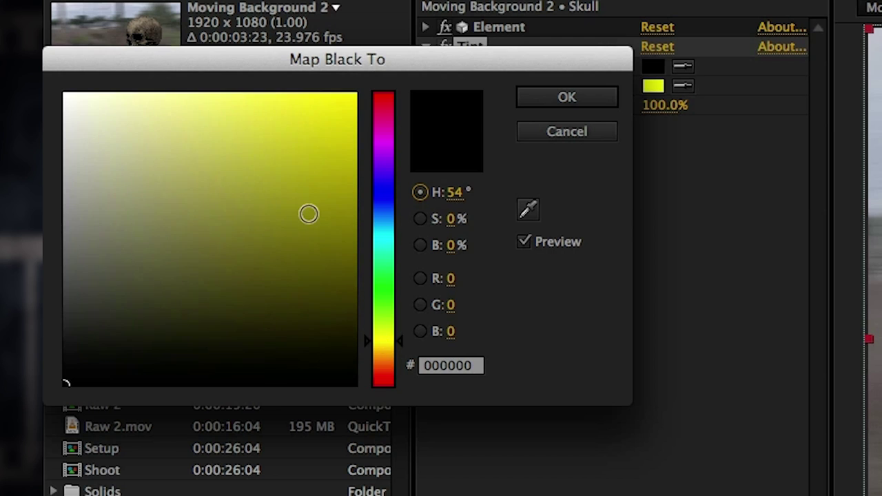
pyautogui.click(364, 333)
pyautogui.click(567, 97)
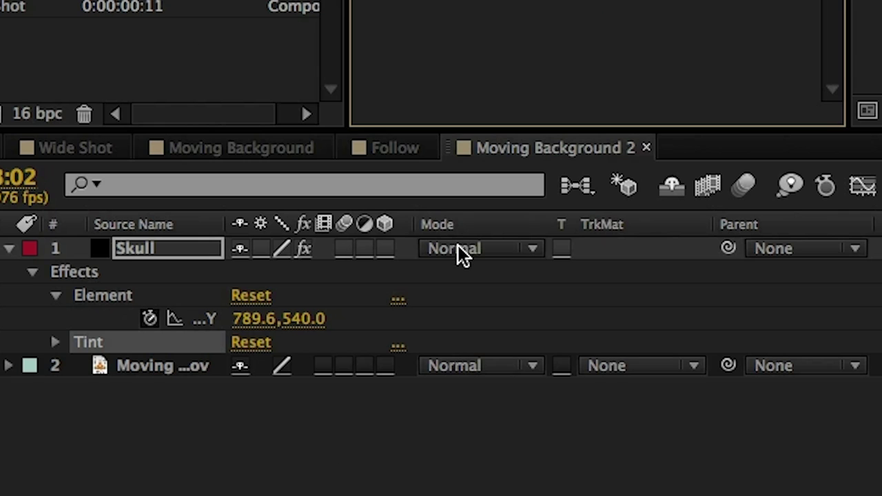
pyautogui.click(458, 248)
pyautogui.click(510, 190)
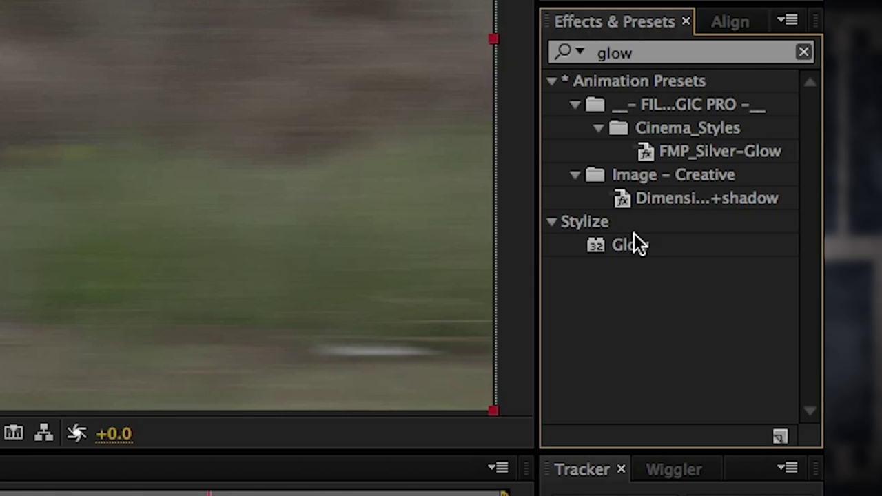
# Add Glow to the skull: threshold 38.4%, radius 152, intensity 1.7, Composite Original On Top.
pyautogui.moveTo(632, 244); pyautogui.dragTo(185, 429)
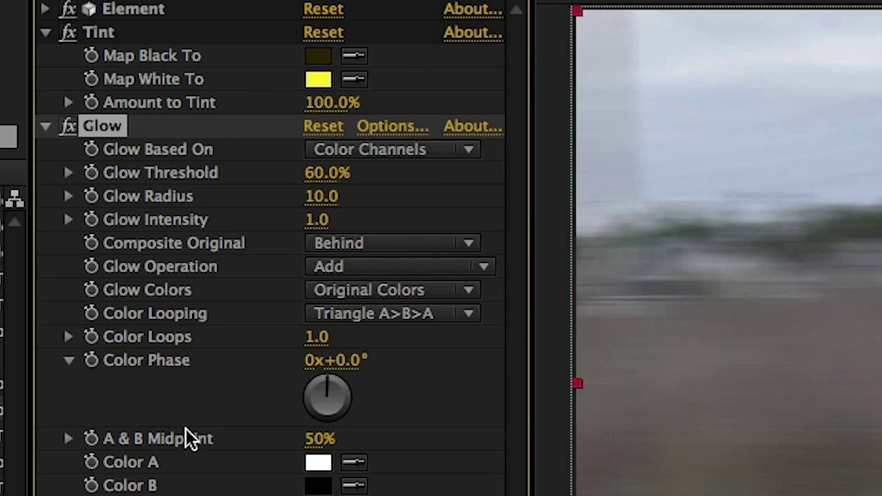
pyautogui.moveTo(317, 173); pyautogui.dragTo(241, 171)
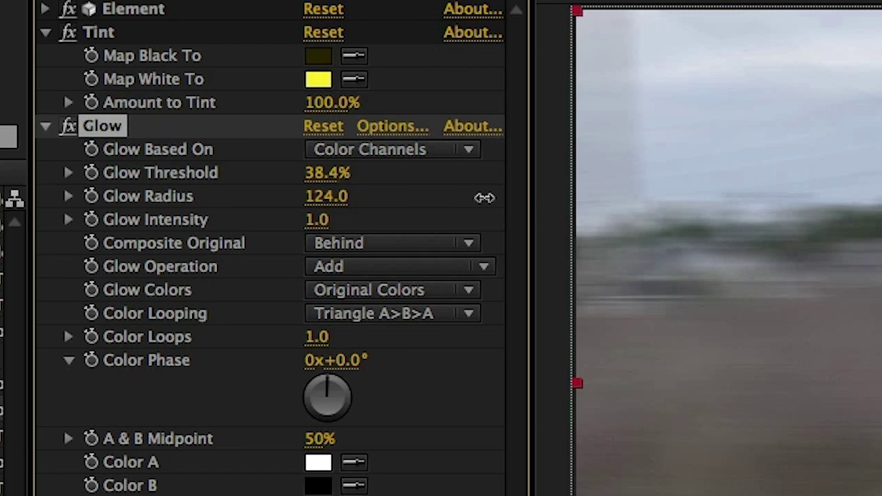
pyautogui.click(329, 221)
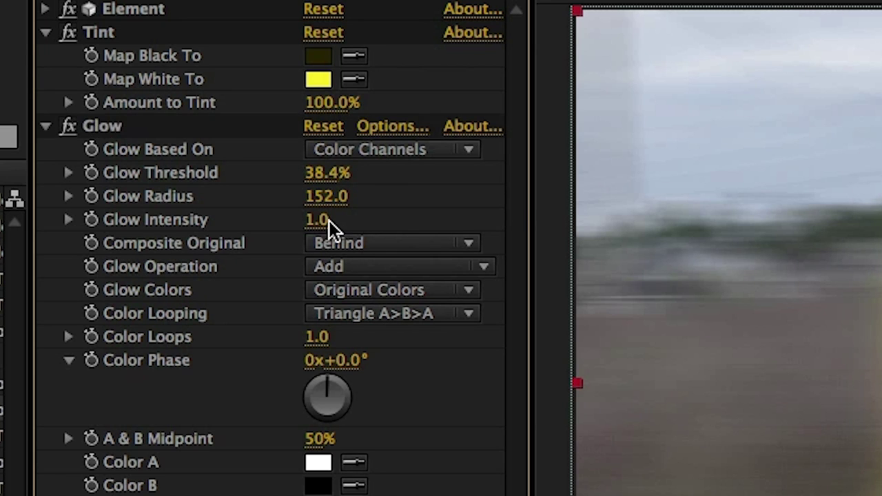
pyautogui.moveTo(317, 221); pyautogui.dragTo(348, 221)
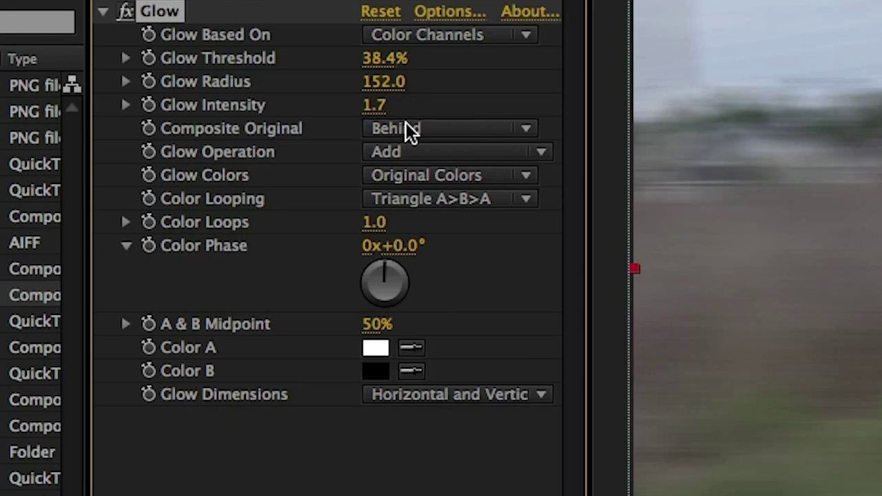
pyautogui.click(407, 128)
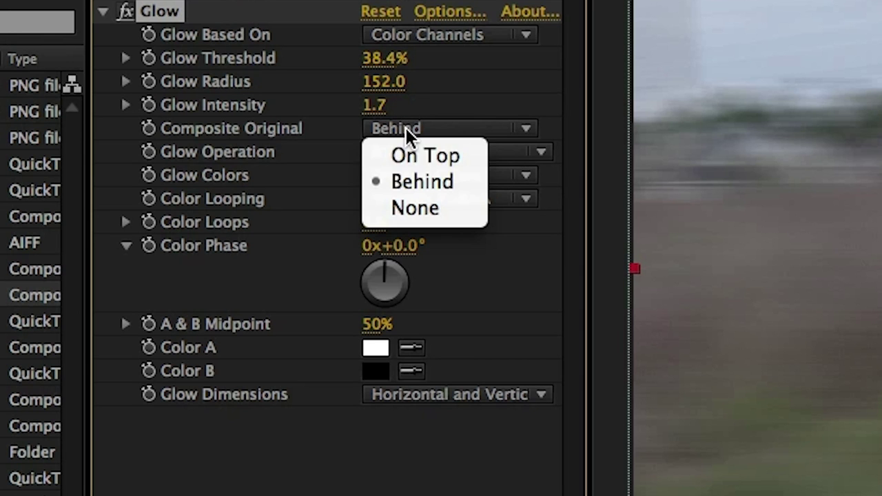
pyautogui.click(407, 150)
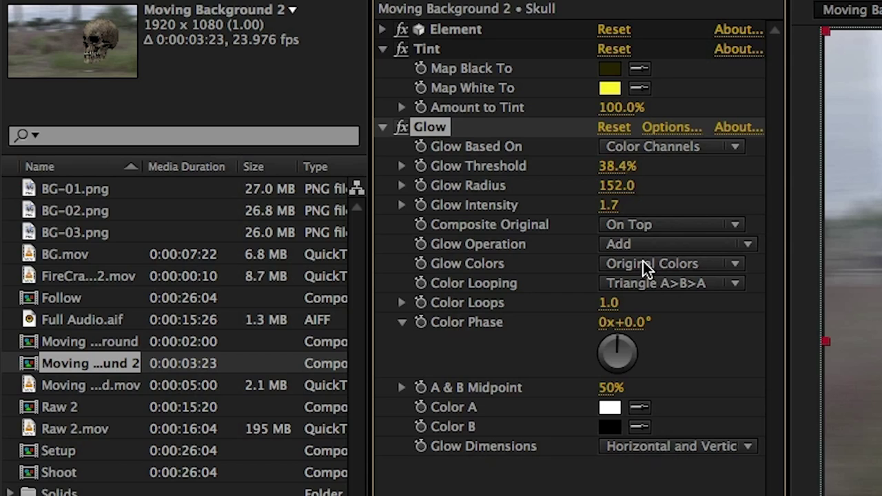
# Set the skull's Glow Colors to A & B, with Color A FFFD86 and Color B FFE400.
pyautogui.click(643, 263)
pyautogui.click(659, 304)
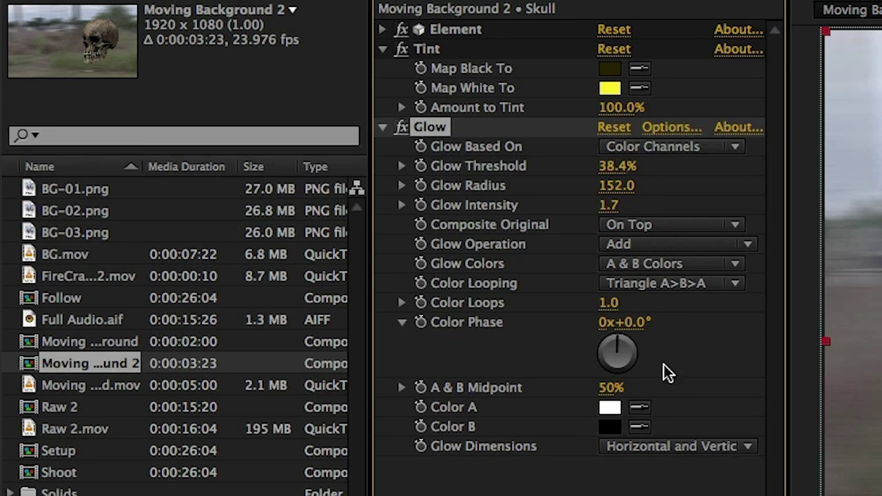
pyautogui.click(609, 407)
pyautogui.click(340, 341)
pyautogui.click(257, 147)
pyautogui.moveTo(173, 103); pyautogui.dragTo(157, 84)
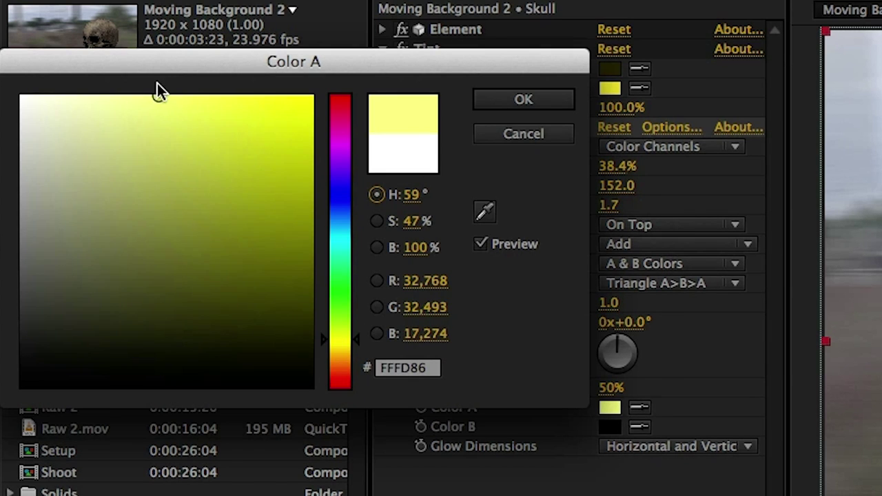
pyautogui.click(516, 102)
pyautogui.click(610, 426)
pyautogui.click(339, 343)
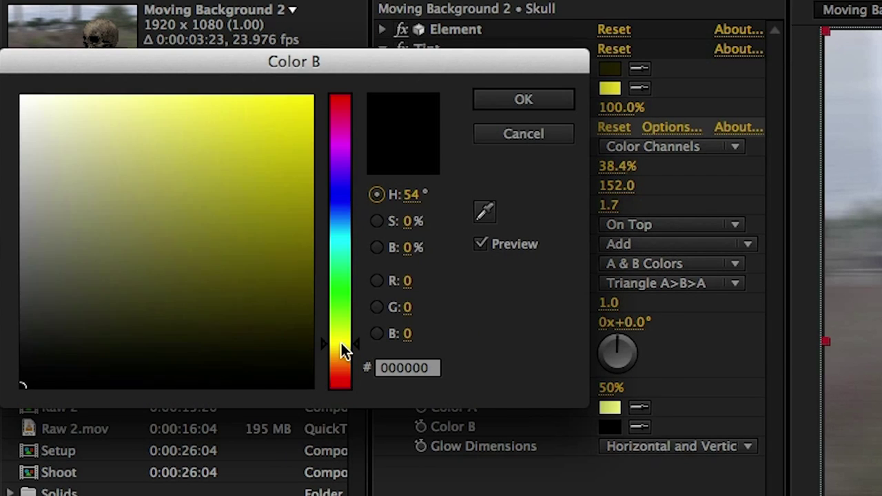
pyautogui.click(310, 97)
pyautogui.click(524, 99)
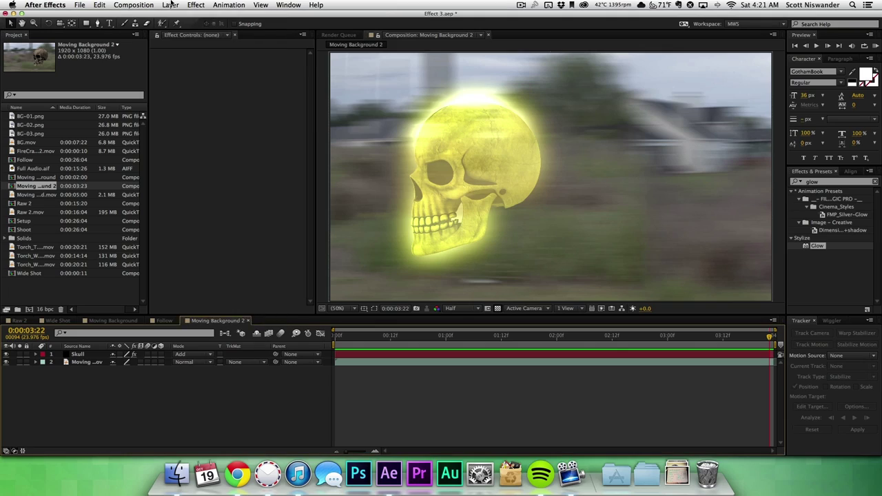
# Create a new solid named Energy and apply Fractal Noise to it.
pyautogui.click(170, 4)
pyautogui.moveTo(186, 17)
pyautogui.click(317, 30)
pyautogui.write('Energy')
pyautogui.press('Return')
pyautogui.click(830, 182)
pyautogui.write('fract')
pyautogui.moveTo(827, 238); pyautogui.dragTo(643, 223)
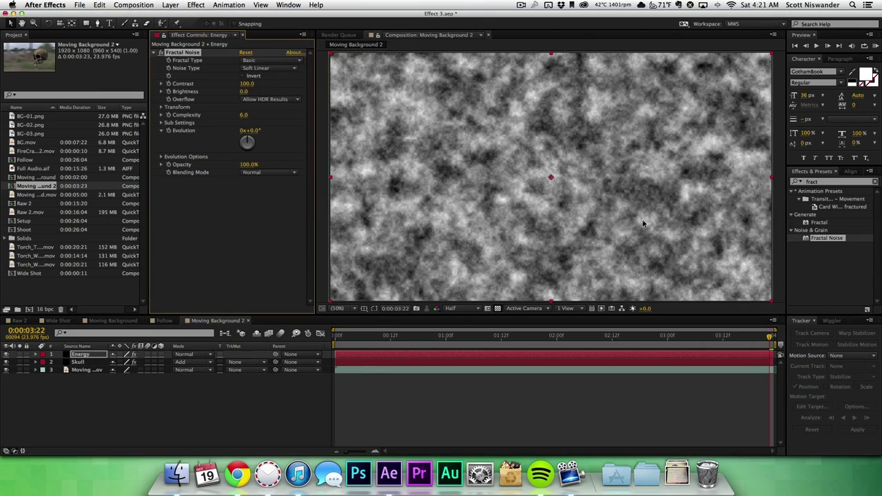
# Set Fractal Noise to Dynamic Twist with contrast 200 and brightness 10.
pyautogui.click(270, 61)
pyautogui.click(272, 133)
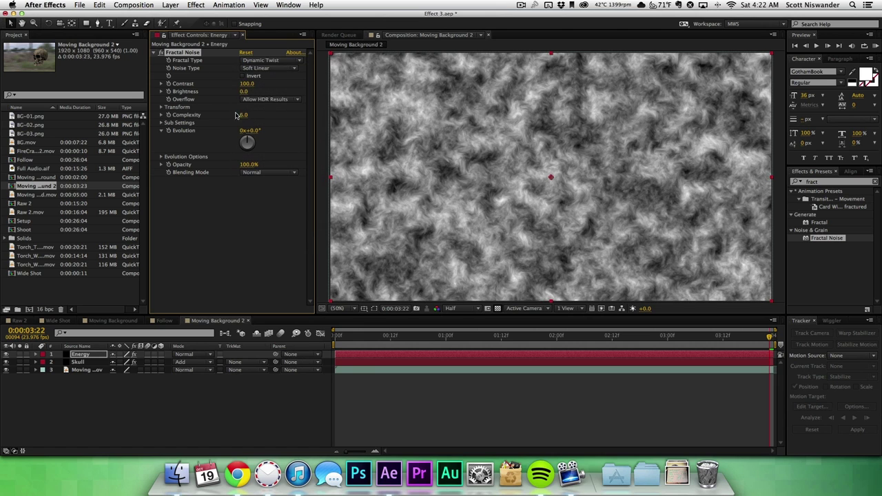
pyautogui.press('Return')
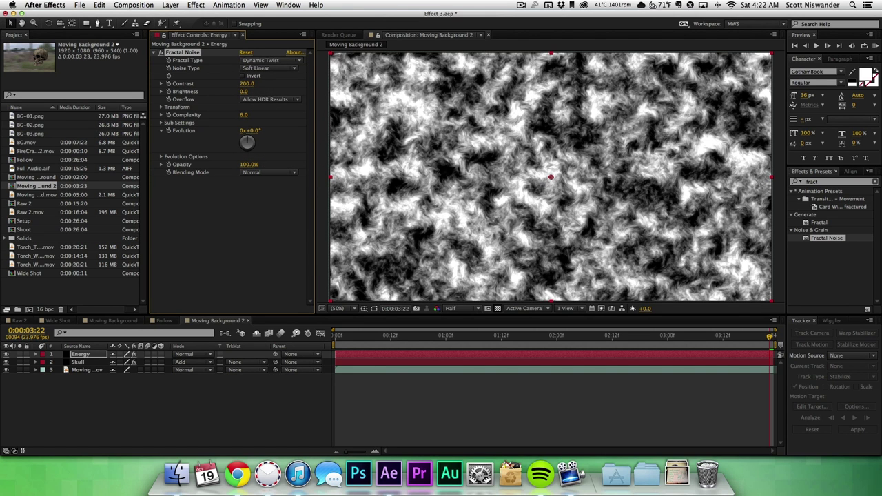
pyautogui.press('Return')
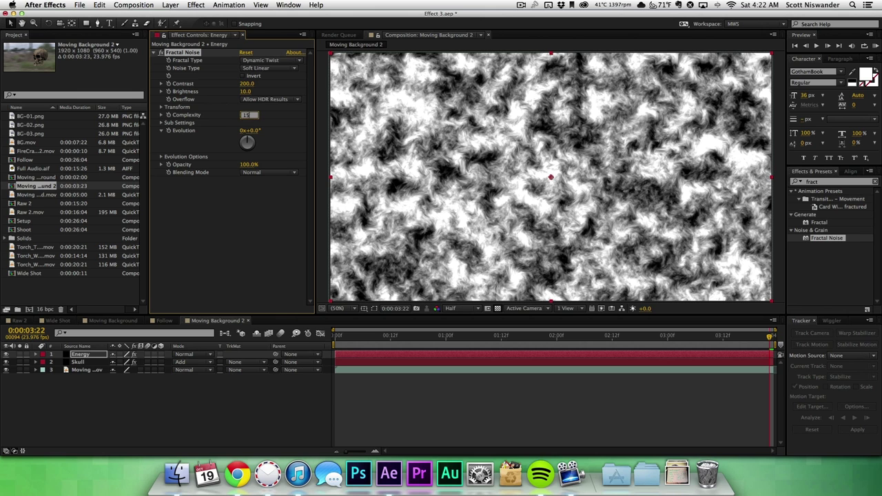
# Keyframe Evolution from the composition start to 4 revolutions at the end.
pyautogui.moveTo(341, 339); pyautogui.dragTo(326, 341)
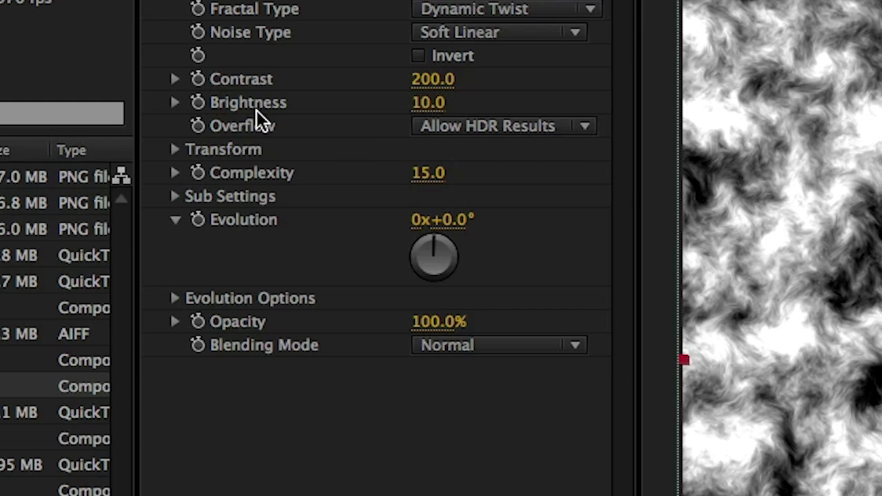
pyautogui.click(197, 220)
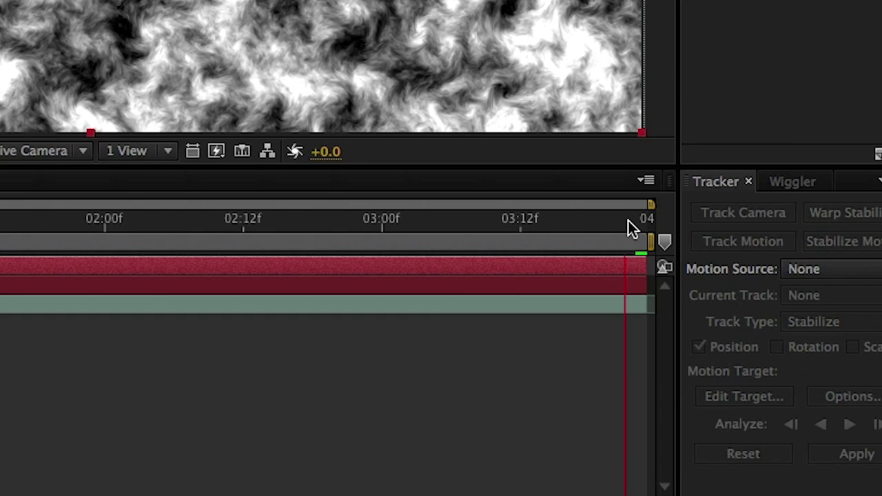
pyautogui.moveTo(629, 221); pyautogui.dragTo(639, 220)
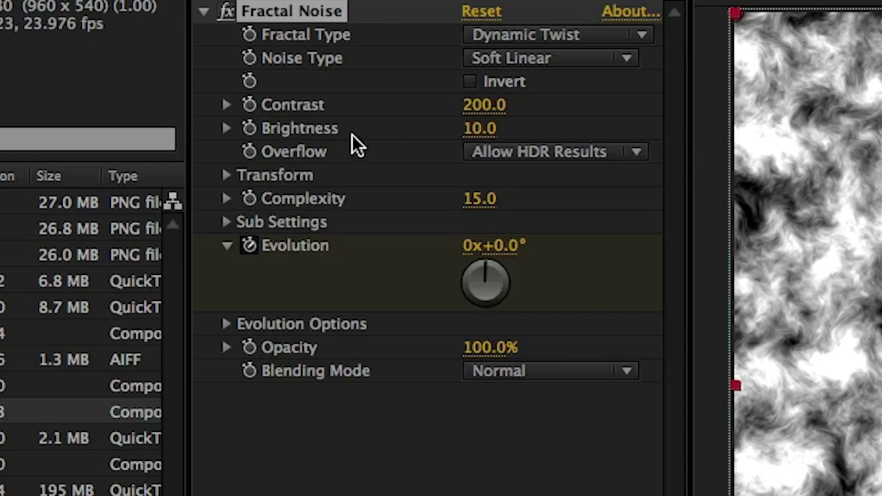
pyautogui.click(470, 243)
pyautogui.write('4')
pyautogui.press('Return')
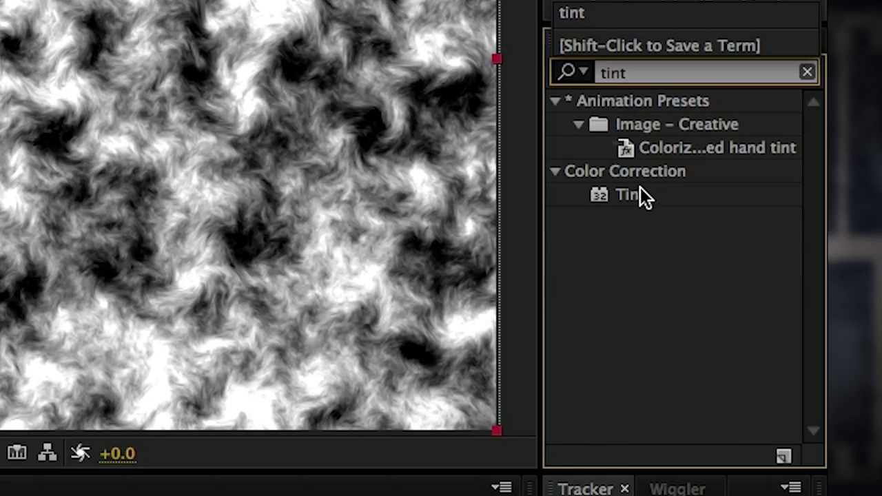
# Apply Tint to the Energy layer with Map White To yellow FFE600.
pyautogui.doubleClick(628, 194)
pyautogui.click(609, 370)
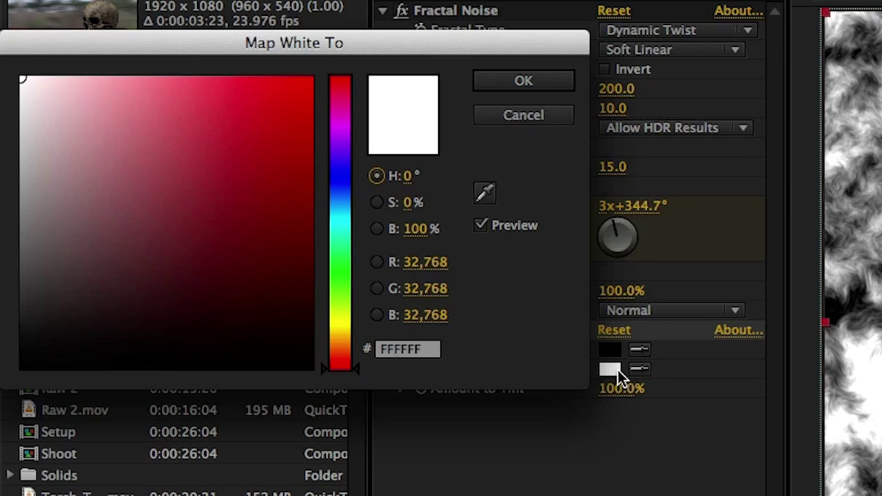
pyautogui.click(340, 325)
pyautogui.click(311, 78)
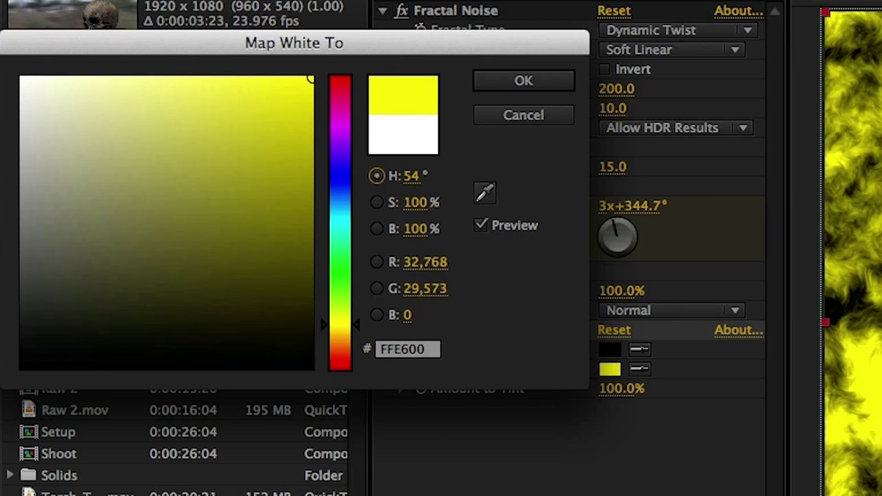
pyautogui.click(503, 82)
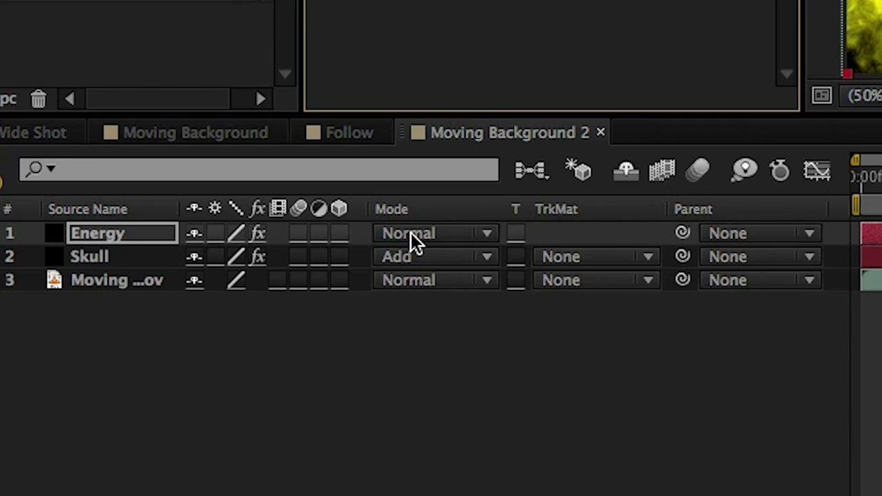
# Blend the Energy layer with Classic Color Dodge at 60% opacity.
pyautogui.click(411, 233)
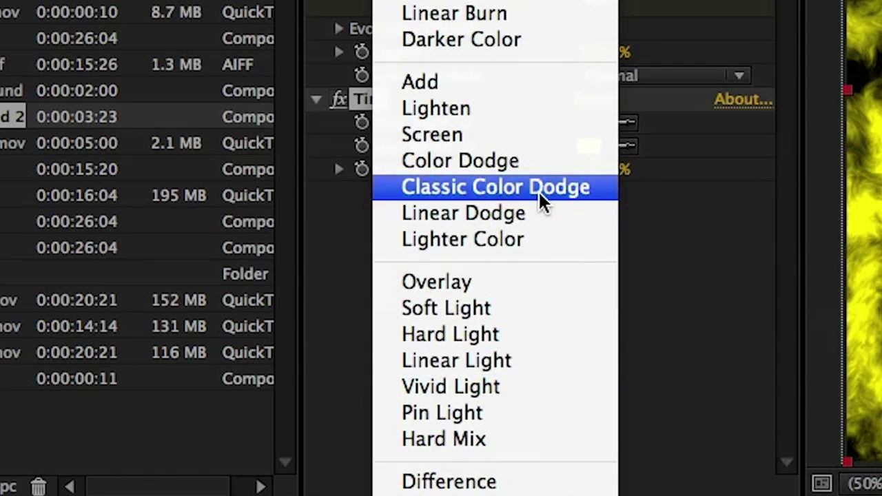
pyautogui.click(539, 190)
pyautogui.write('60')
pyautogui.press('Return')
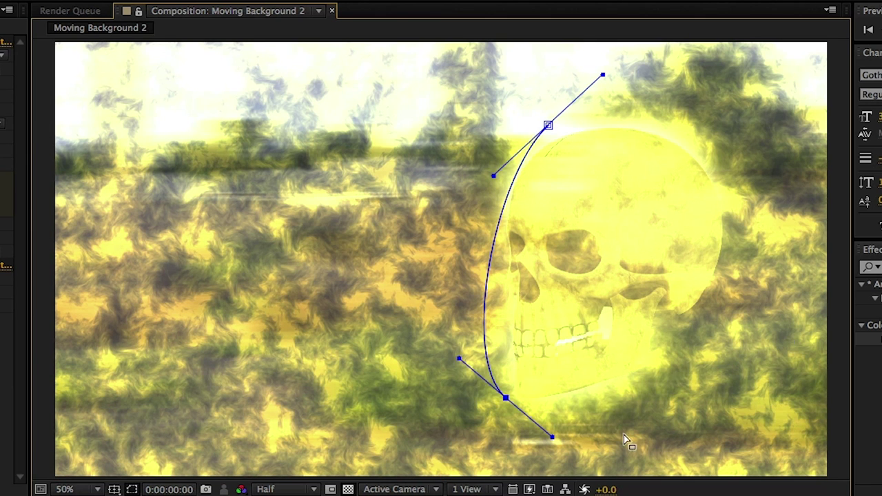
# Reshape the mask around the skull and set Mask 2 to Subtract with a 42-pixel feather.
pyautogui.moveTo(837, 383); pyautogui.dragTo(859, 365)
pyautogui.moveTo(785, 290); pyautogui.dragTo(491, 304)
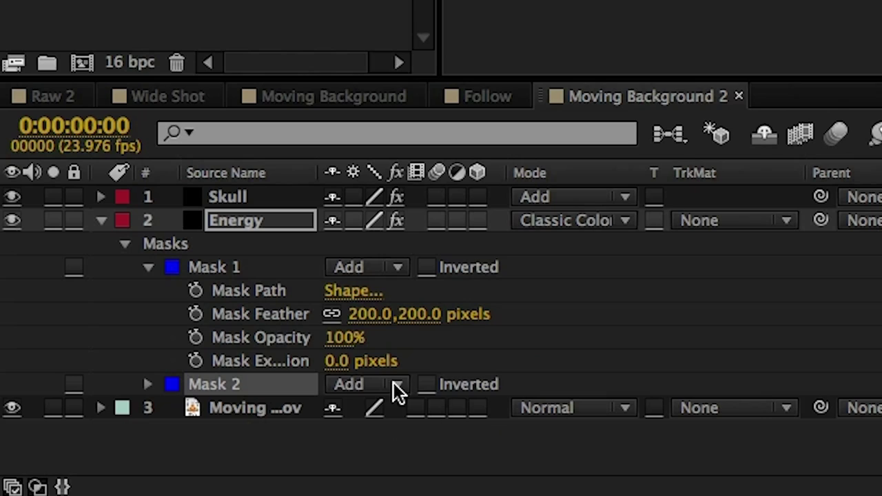
pyautogui.click(375, 382)
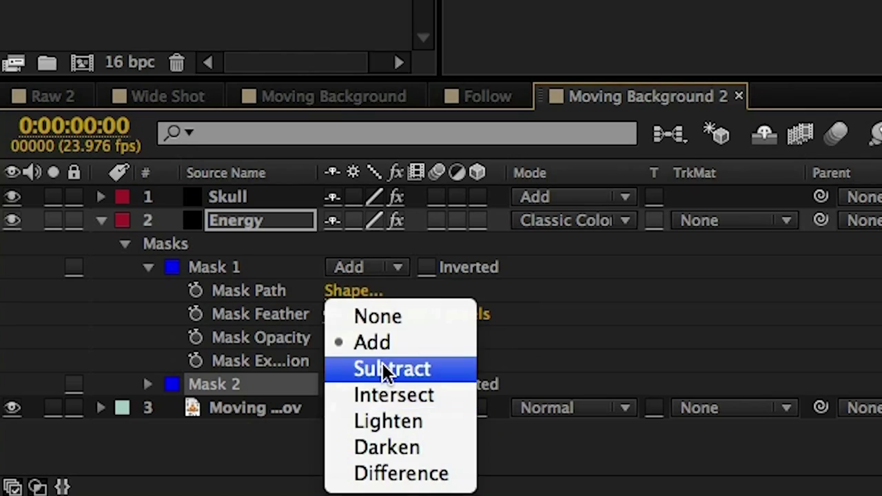
pyautogui.click(382, 367)
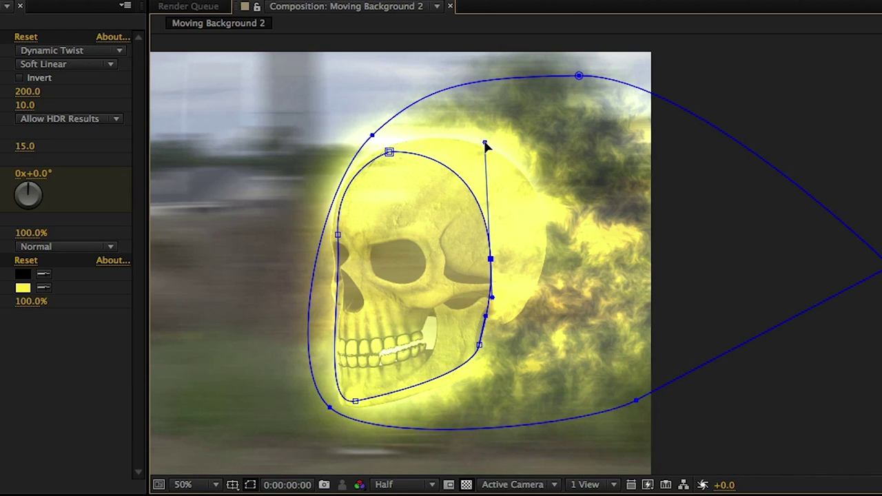
pyautogui.moveTo(393, 405); pyautogui.dragTo(444, 398)
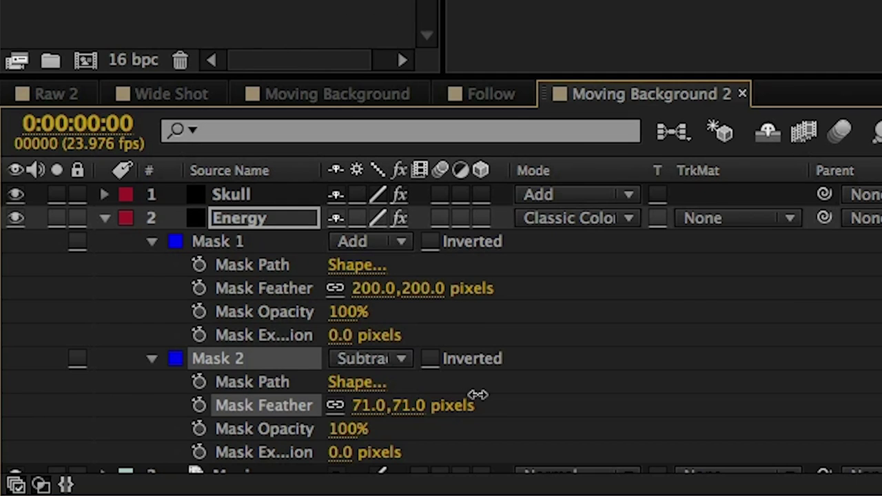
# Keyframe both mask paths and move the masks from the flames onto the skull.
pyautogui.press('m')
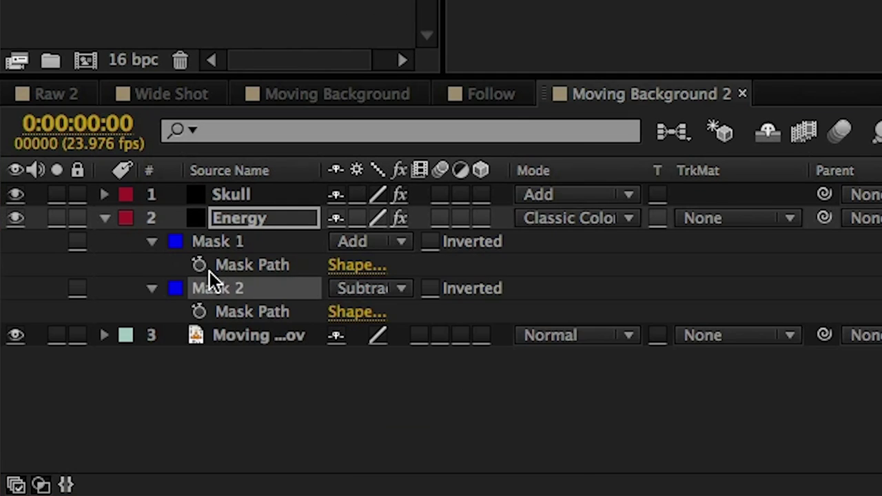
pyautogui.click(198, 262)
pyautogui.click(198, 310)
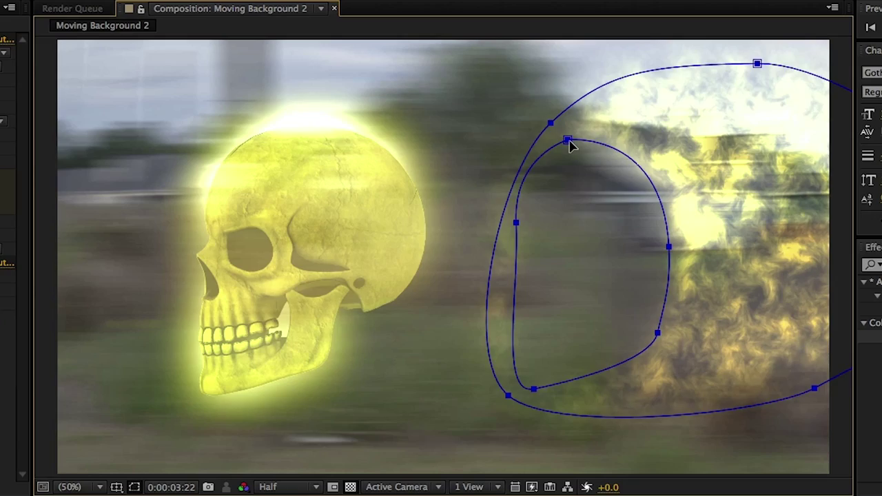
pyautogui.moveTo(570, 142); pyautogui.dragTo(253, 166)
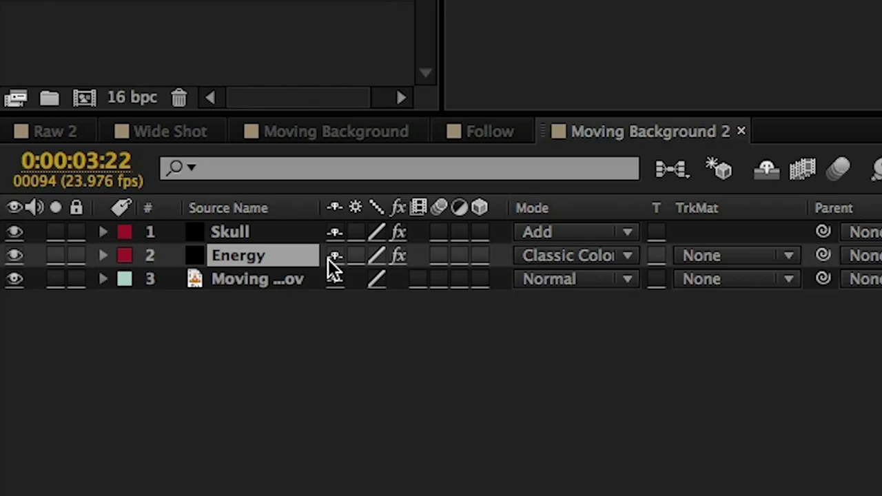
# Duplicate Energy, reshape the copy's mask into a trailing shape, and delete its Mask 2.
pyautogui.hotkey('ctrl', 'd')
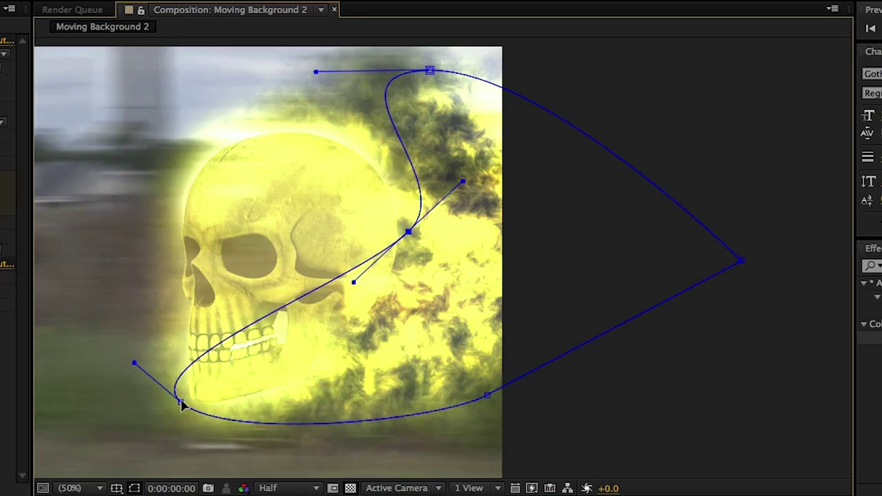
pyautogui.moveTo(181, 404); pyautogui.dragTo(523, 324)
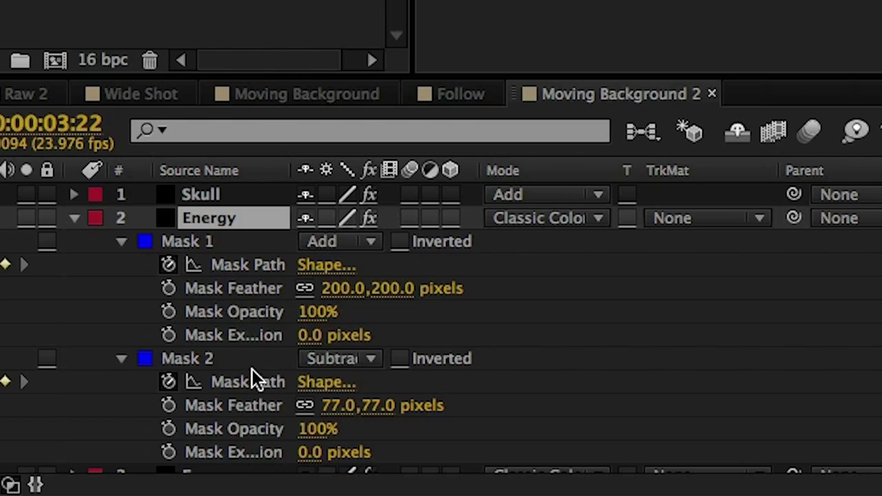
pyautogui.click(207, 360)
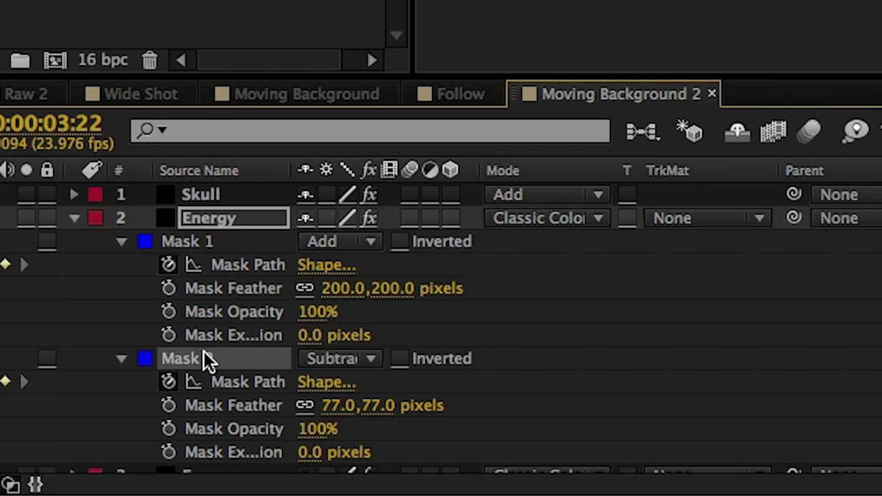
pyautogui.press('Delete')
# Set the copy's Fractal Noise Evolution to 5 revolutions near the composition end.
pyautogui.moveTo(220, 259); pyautogui.dragTo(164, 253)
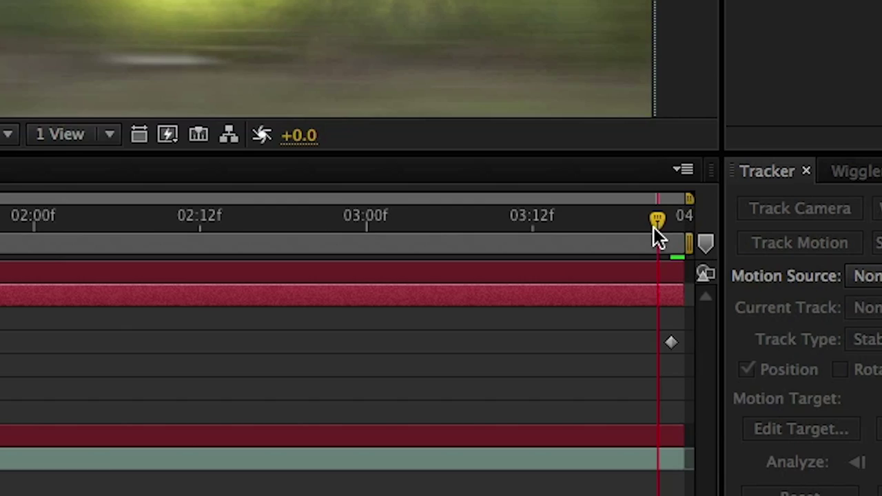
pyautogui.moveTo(654, 231); pyautogui.dragTo(667, 230)
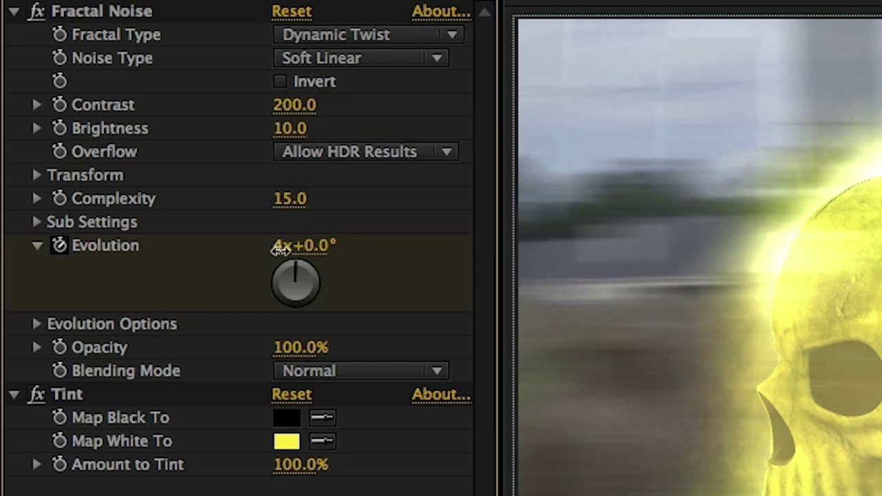
pyautogui.click(280, 249)
pyautogui.write('5')
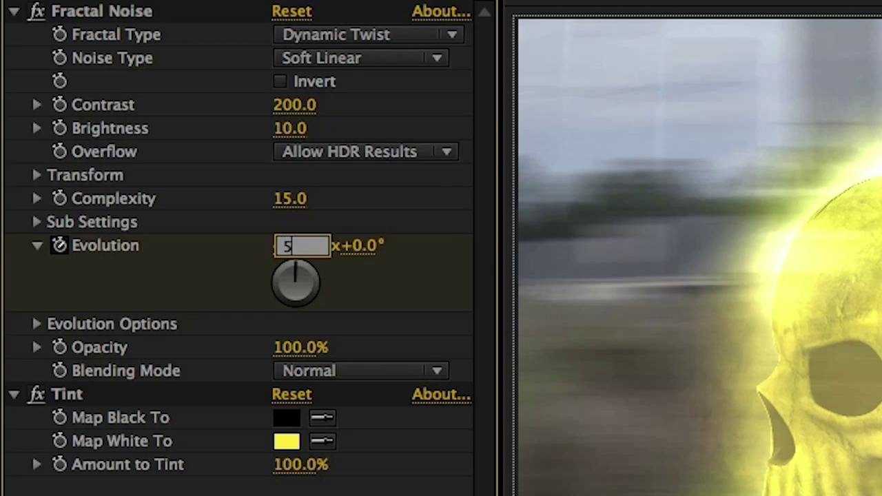
pyautogui.press('Return')
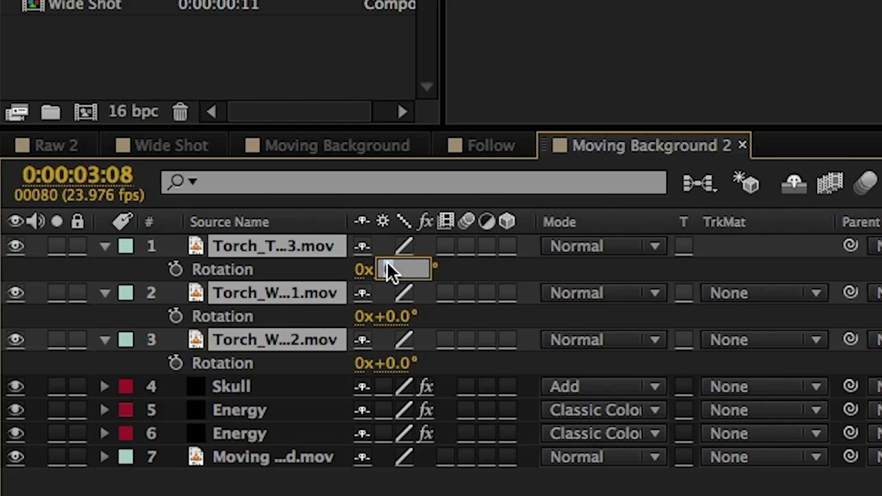
# Rotate the lead torch flame 90°, keyframe it moving left, and parent flames 2 and 3 to it.
pyautogui.write('90')
pyautogui.press('Return')
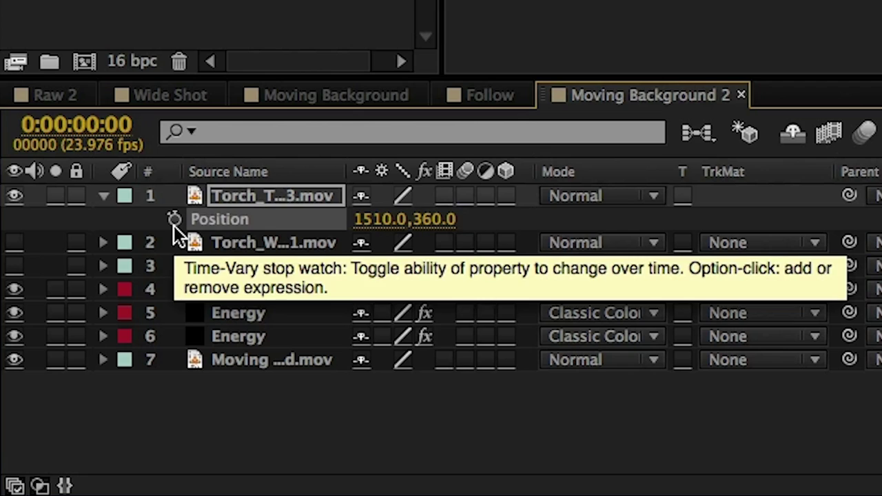
pyautogui.click(174, 220)
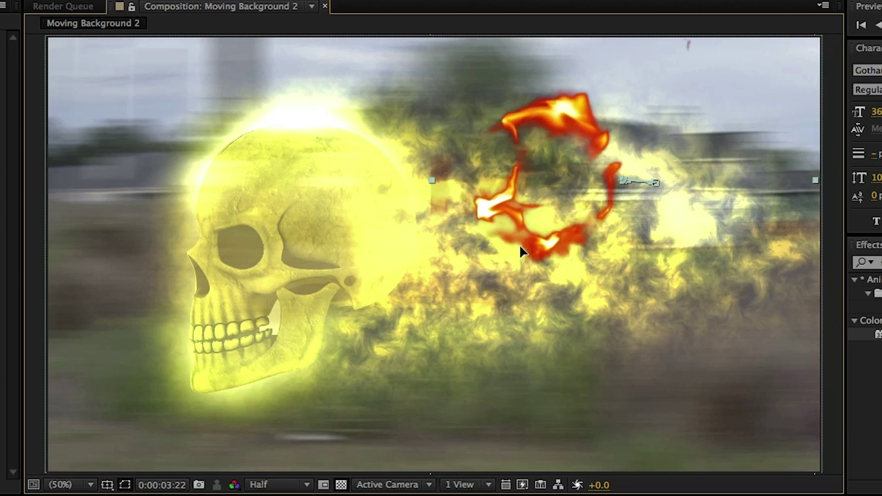
pyautogui.moveTo(522, 250); pyautogui.dragTo(310, 237)
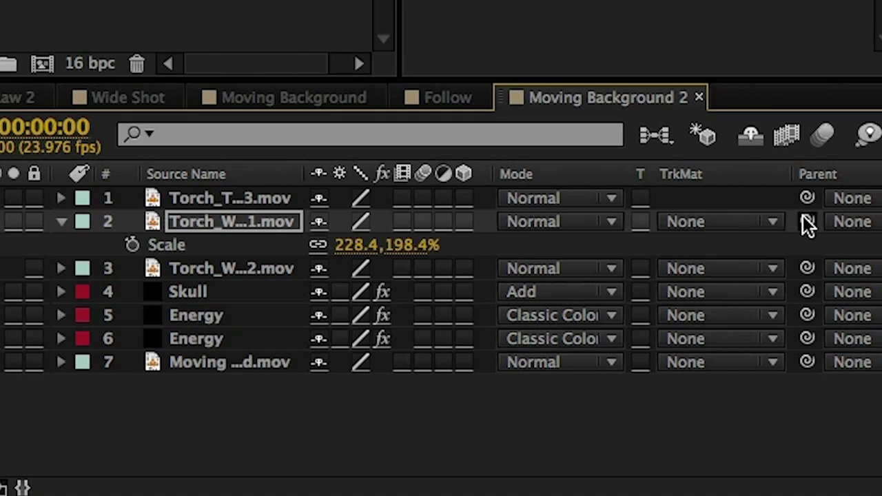
pyautogui.moveTo(807, 222); pyautogui.dragTo(204, 199)
pyautogui.moveTo(808, 244); pyautogui.dragTo(194, 194)
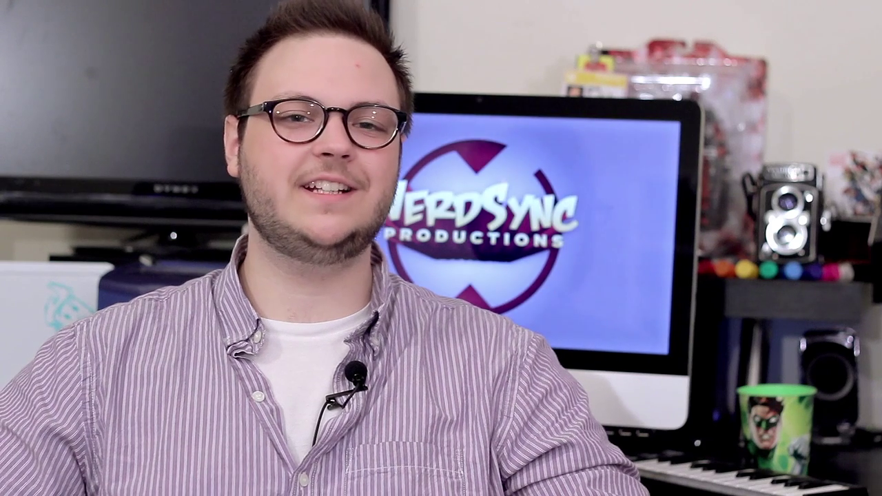
# Tint the torch flames yellow FFD300 and set the lead flame's blend mode to Screen.
pyautogui.click(599, 68)
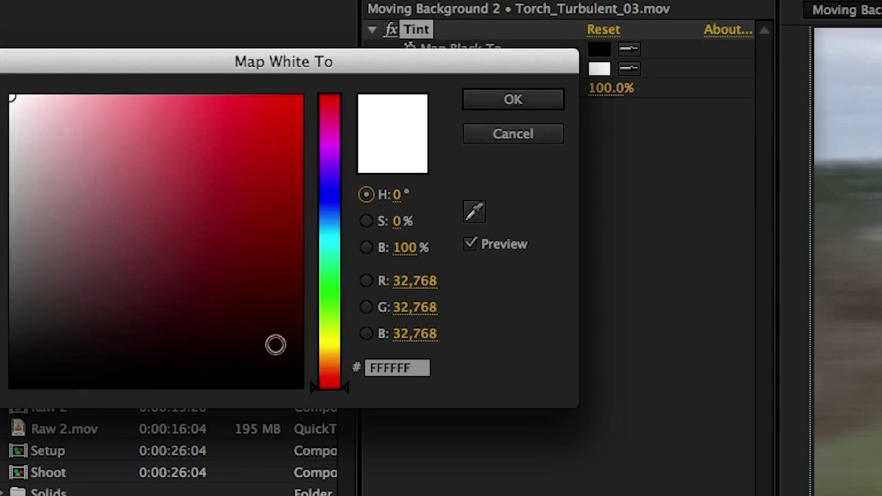
pyautogui.moveTo(330, 344); pyautogui.dragTo(330, 349)
pyautogui.click(300, 98)
pyautogui.click(509, 101)
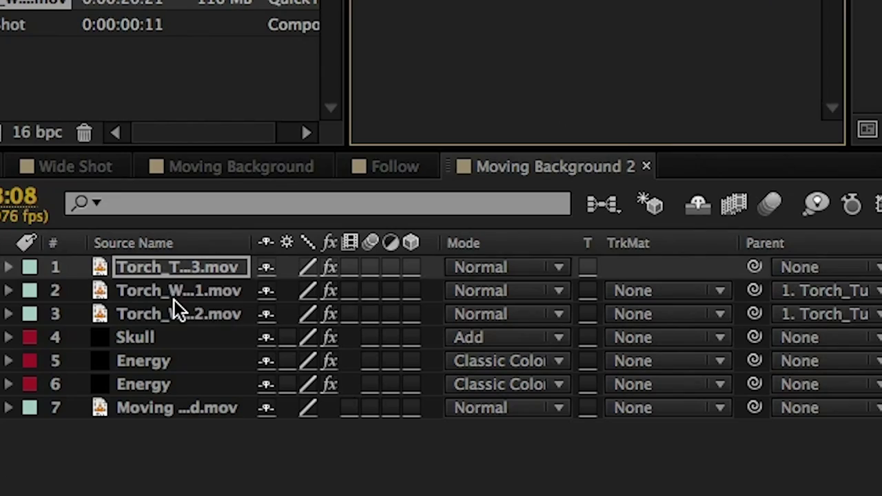
pyautogui.click(510, 263)
pyautogui.click(538, 182)
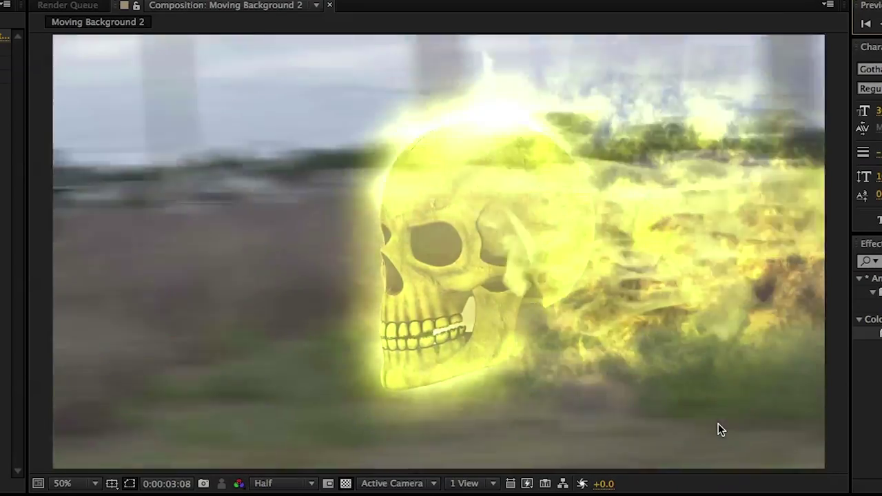
# Create a new yellow solid layer named Fill.
pyautogui.click(186, 55)
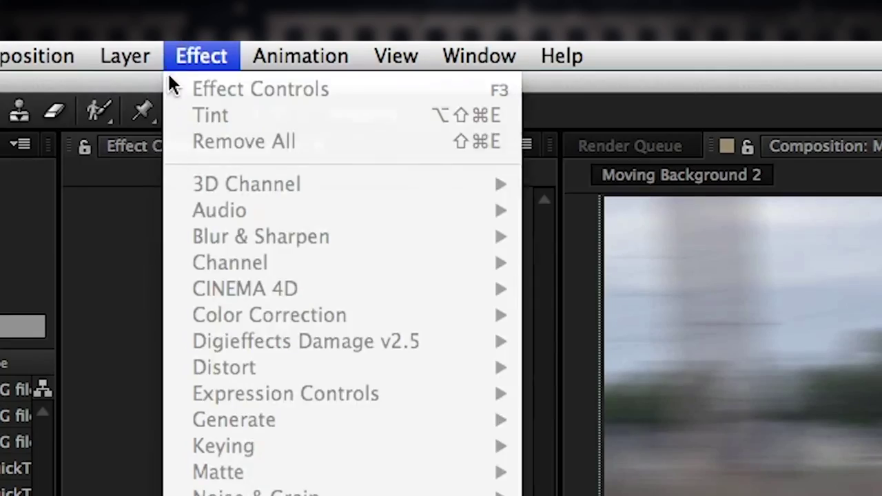
pyautogui.moveTo(138, 89)
pyautogui.click(479, 117)
pyautogui.click(445, 369)
pyautogui.click(274, 309)
pyautogui.click(220, 138)
pyautogui.press('Return')
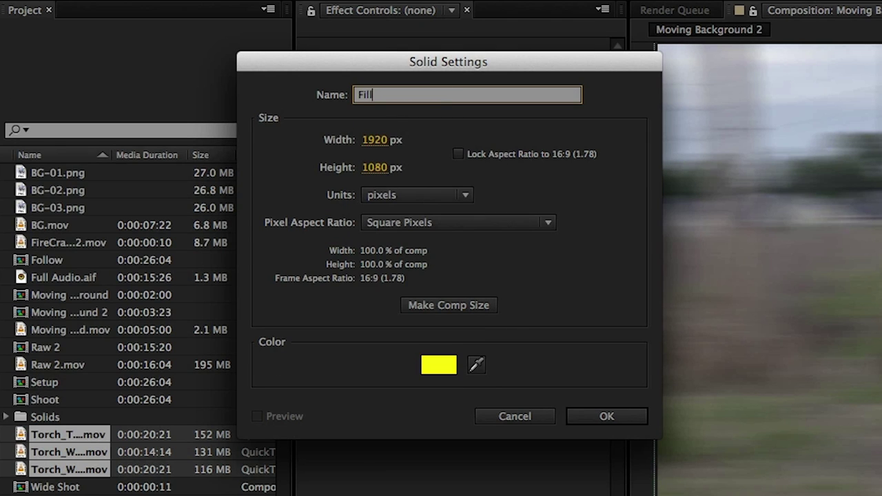
pyautogui.press('Return')
# Mask Fill with a triangle feathered to 357, blend it in Add mode, and shift it right.
pyautogui.click(237, 161)
pyautogui.moveTo(237, 161); pyautogui.dragTo(439, 201)
pyautogui.moveTo(226, 339); pyautogui.dragTo(393, 330)
pyautogui.moveTo(611, 274); pyautogui.dragTo(805, 237)
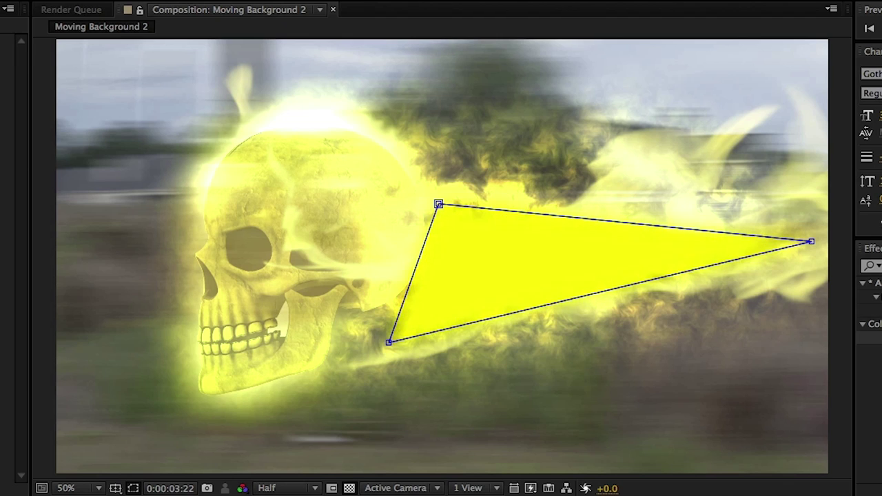
pyautogui.moveTo(546, 277); pyautogui.dragTo(654, 277)
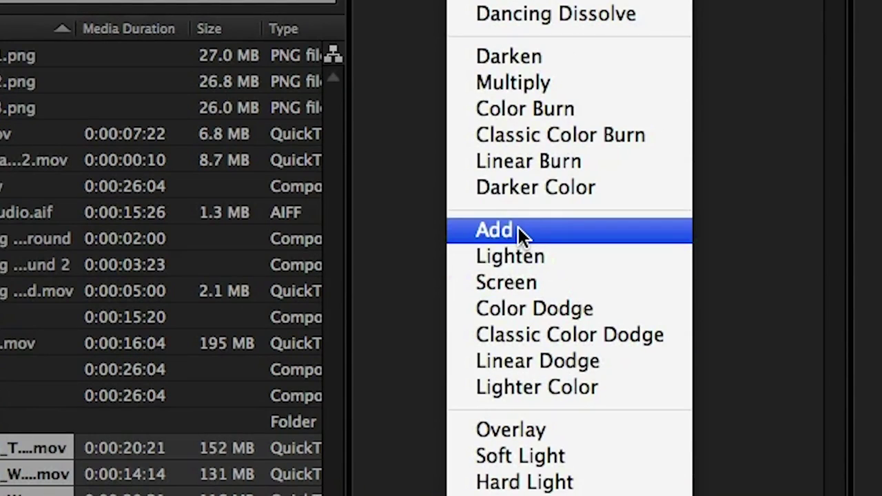
pyautogui.click(520, 229)
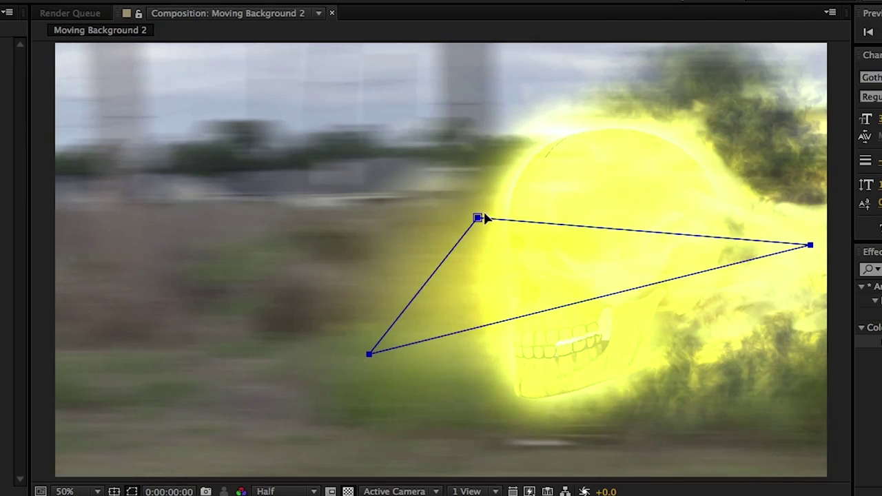
pyautogui.moveTo(483, 218); pyautogui.dragTo(772, 227)
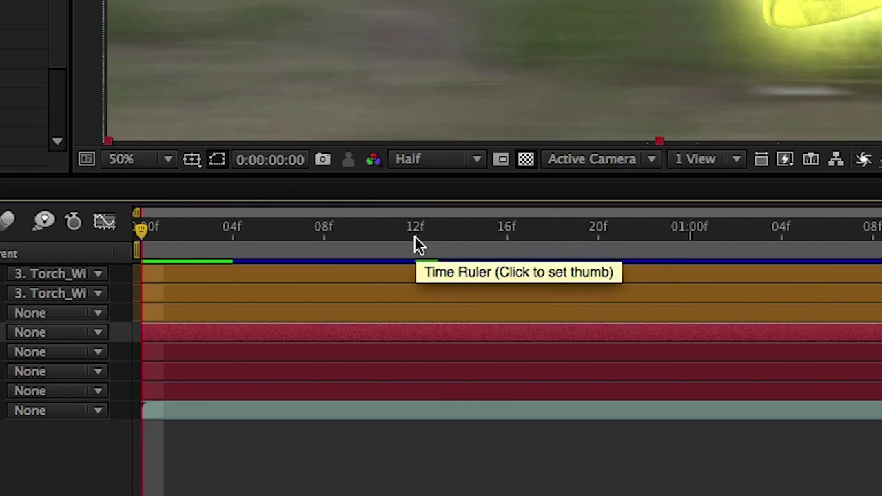
# At frame 12, spin the skull to 1x+56° Y Rotation and set the Z Rotation keyframe.
pyautogui.click(415, 234)
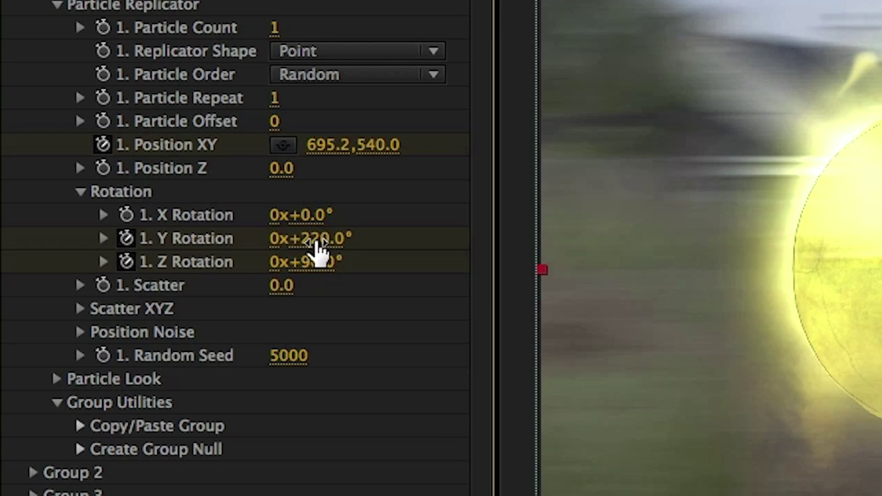
pyautogui.moveTo(319, 252); pyautogui.dragTo(564, 220)
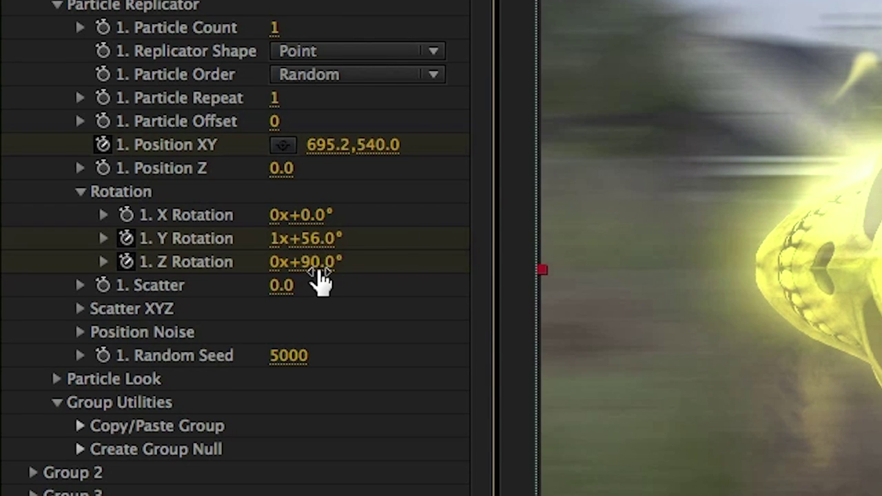
pyautogui.press('Return')
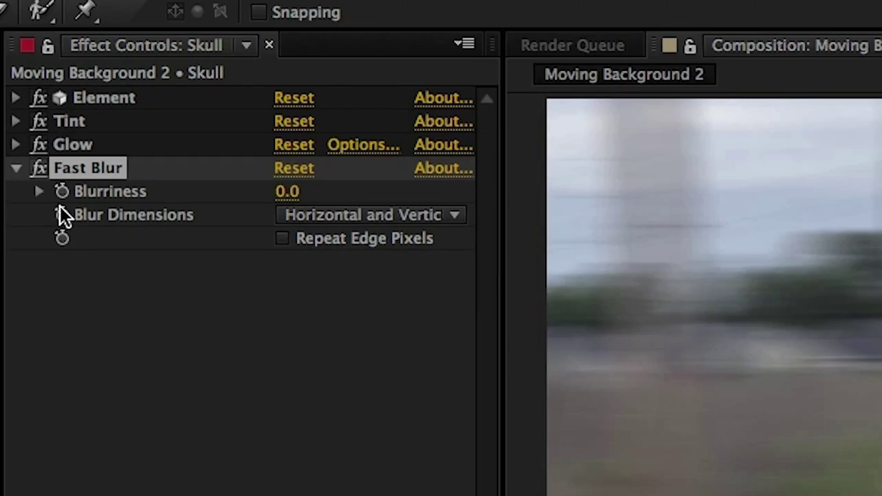
# Set the Skull layer's Fast Blur Blurriness to 100.
pyautogui.click(285, 190)
pyautogui.write('100')
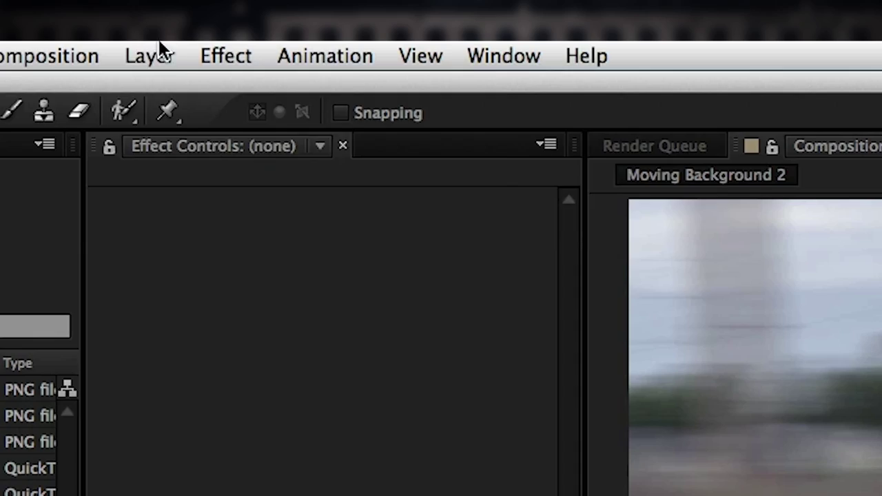
pyautogui.click(160, 51)
pyautogui.moveTo(476, 91)
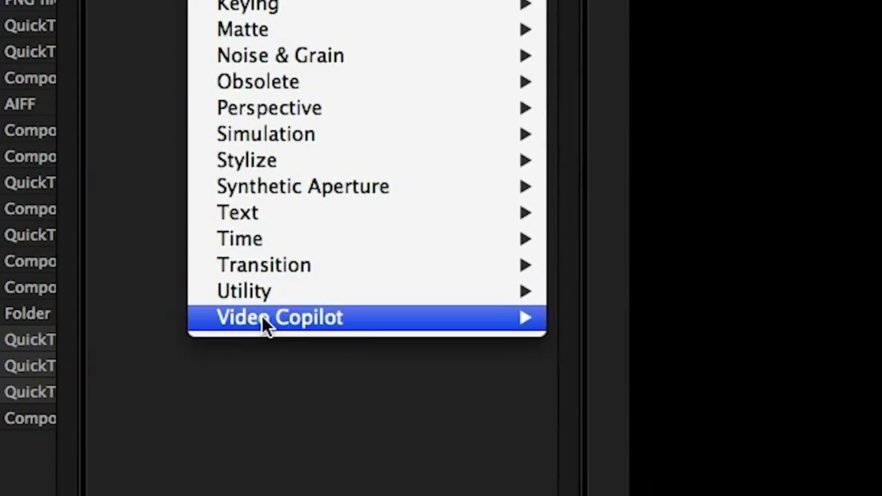
# Apply Optical Flares to the Flare layer and add the Outpost preset from Pro Presets 2.
pyautogui.moveTo(266, 318)
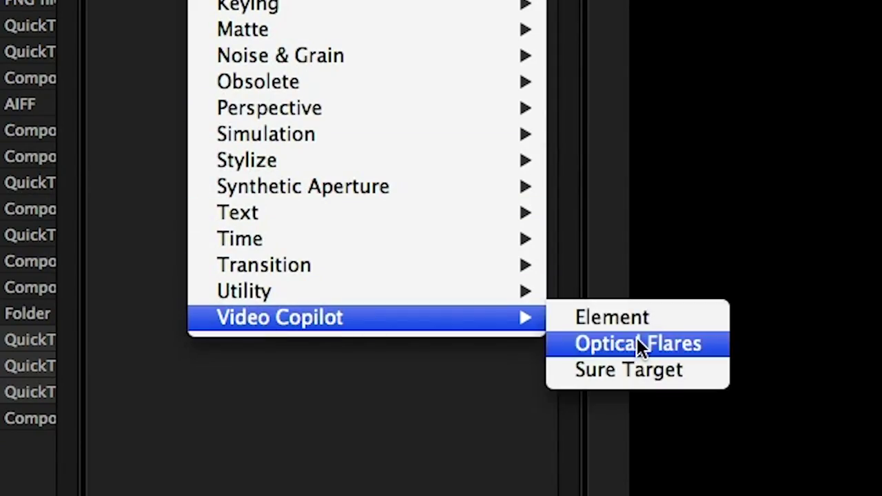
pyautogui.click(652, 343)
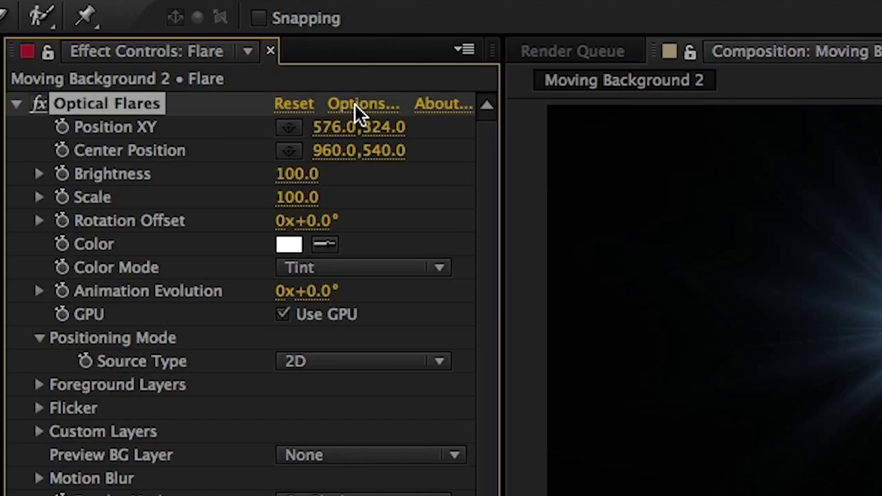
pyautogui.click(355, 104)
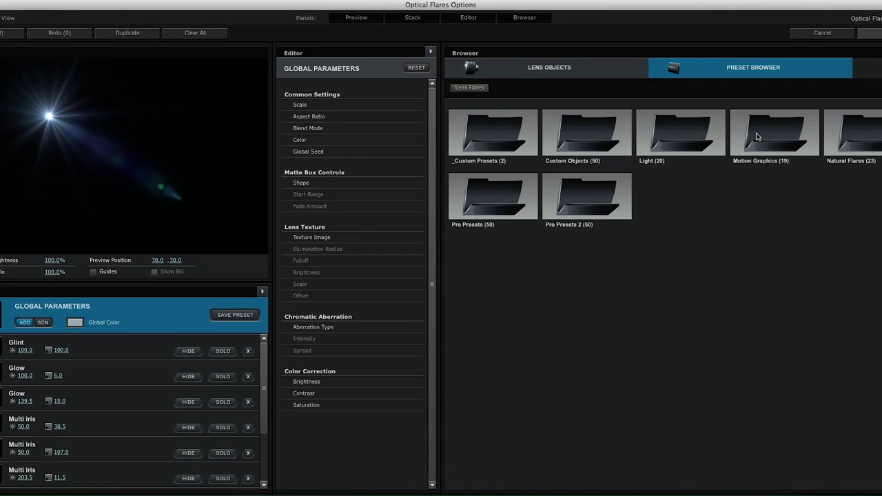
pyautogui.click(484, 200)
pyautogui.click(477, 144)
pyautogui.click(586, 197)
pyautogui.scroll(-2, 640, 394)
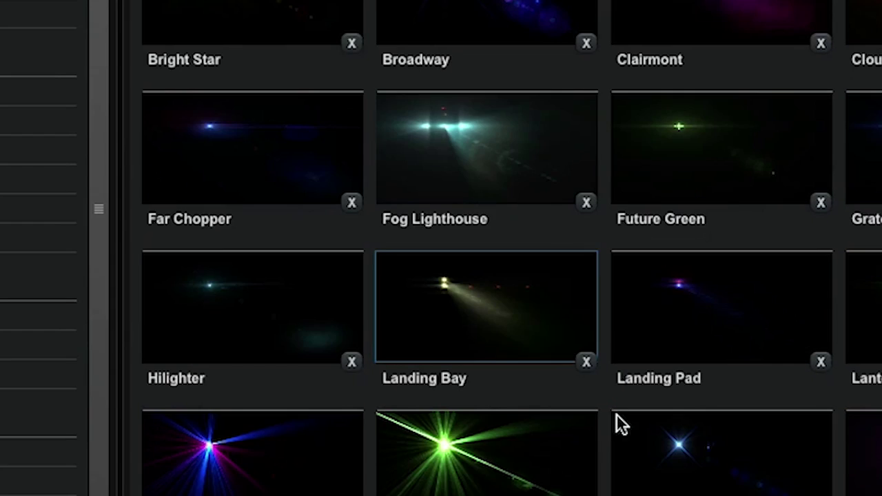
pyautogui.scroll(-6, 616, 423)
pyautogui.rightClick(259, 226)
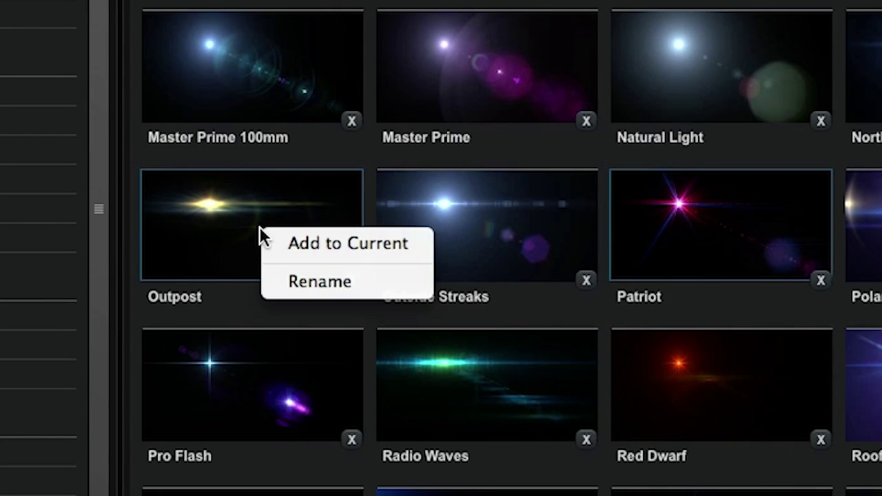
pyautogui.click(301, 239)
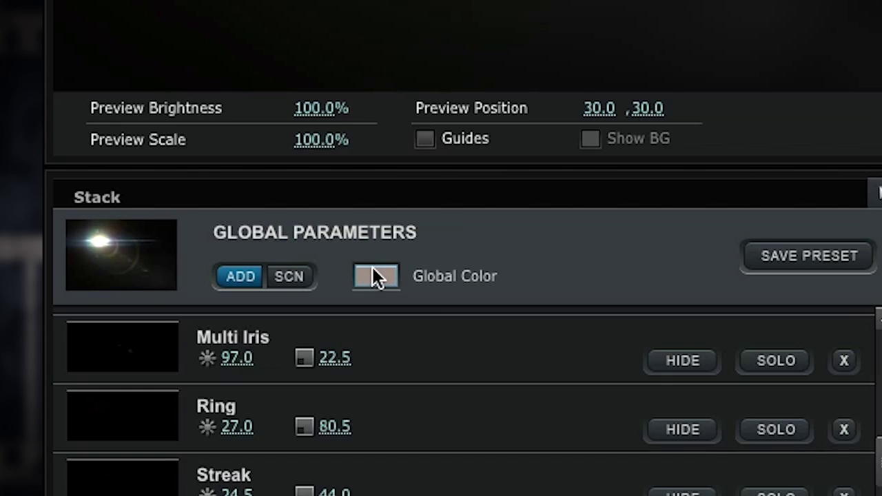
# Recolour the Base Streaks b element a warm yellow-orange.
pyautogui.click(372, 270)
pyautogui.click(532, 345)
pyautogui.moveTo(386, 151); pyautogui.dragTo(411, 75)
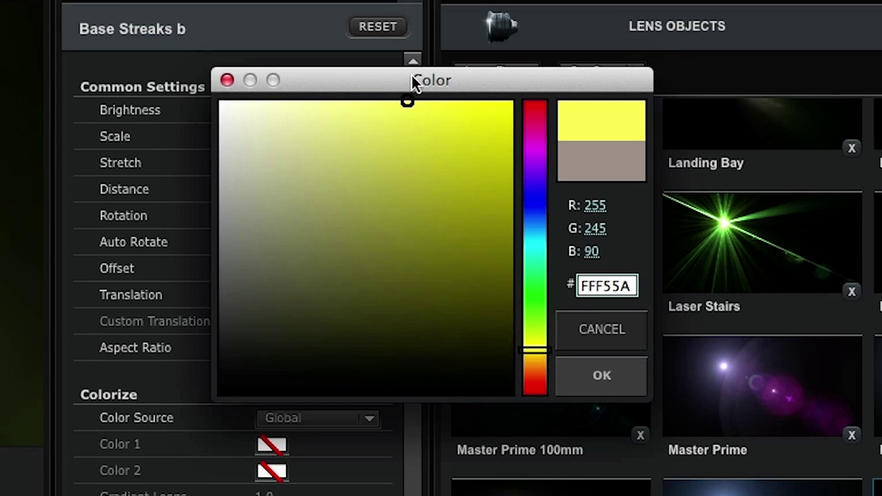
pyautogui.click(534, 365)
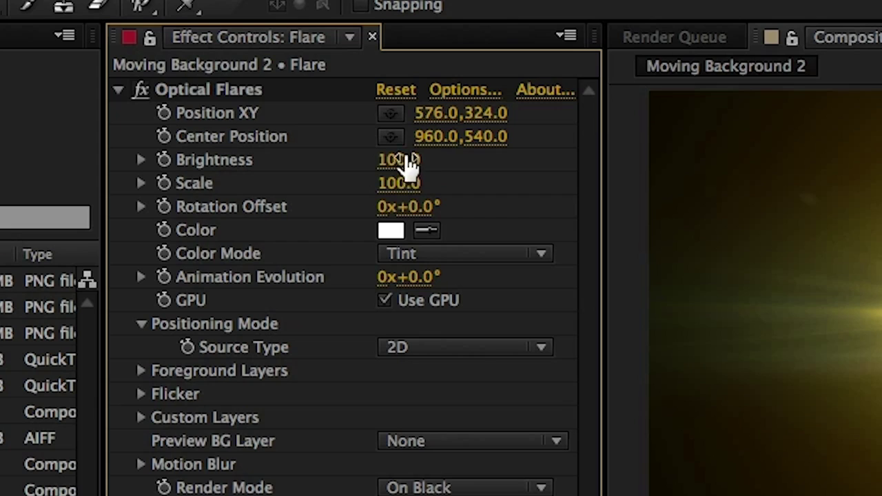
pyautogui.click(400, 160)
# Set flare Brightness 90 and Scale 150, and blend the Flare layer in Screen mode.
pyautogui.write('90')
pyautogui.press('Return')
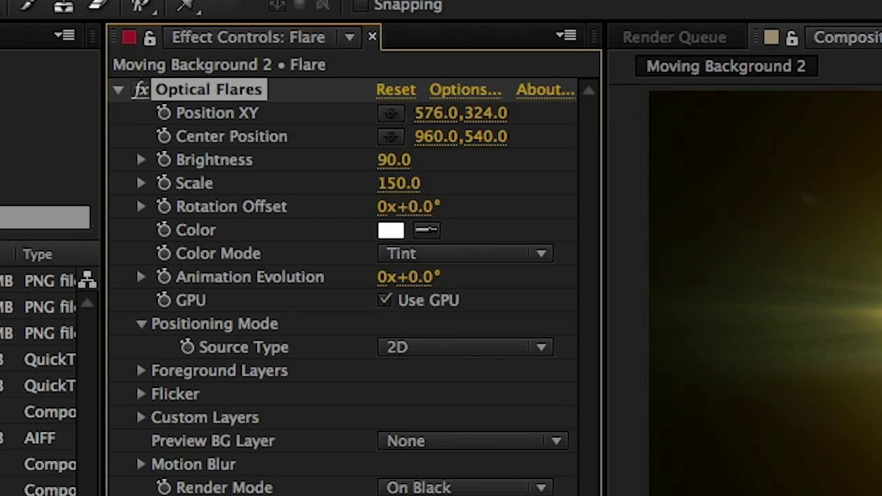
pyautogui.press('Return')
pyautogui.click(494, 197)
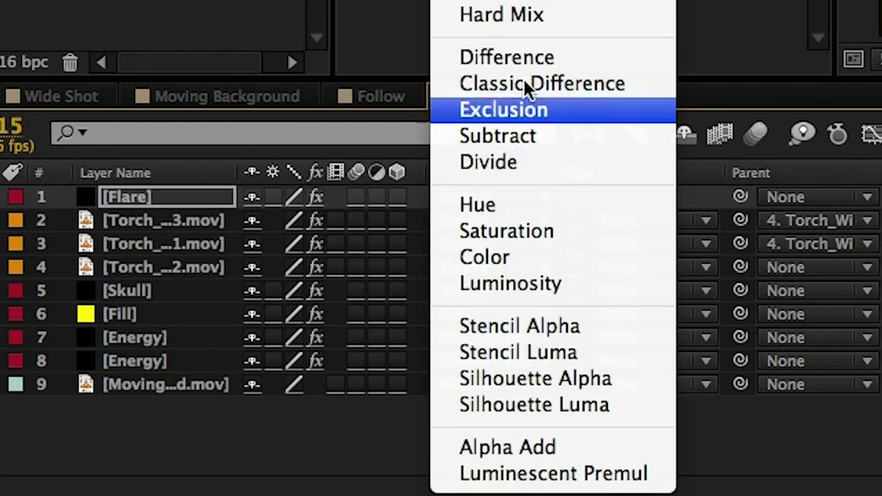
pyautogui.click(526, 234)
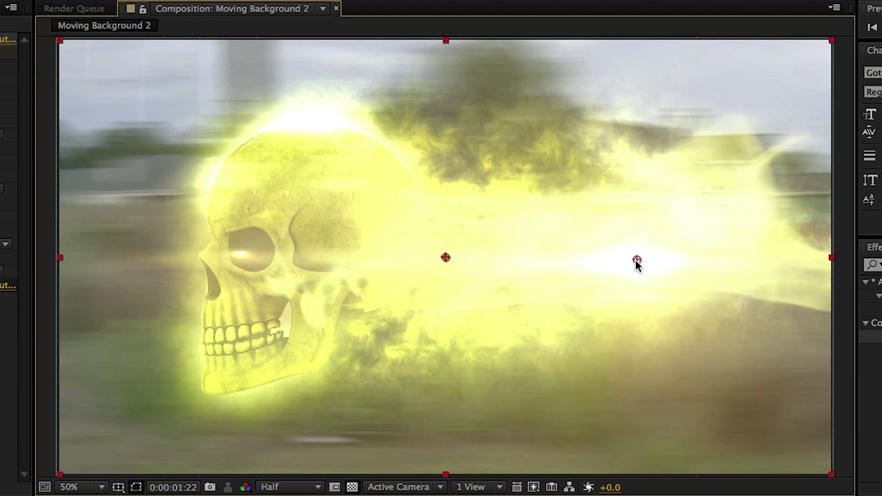
# Move the flare toward the frame centre and lower its Brightness to 50.
pyautogui.moveTo(634, 262); pyautogui.dragTo(482, 265)
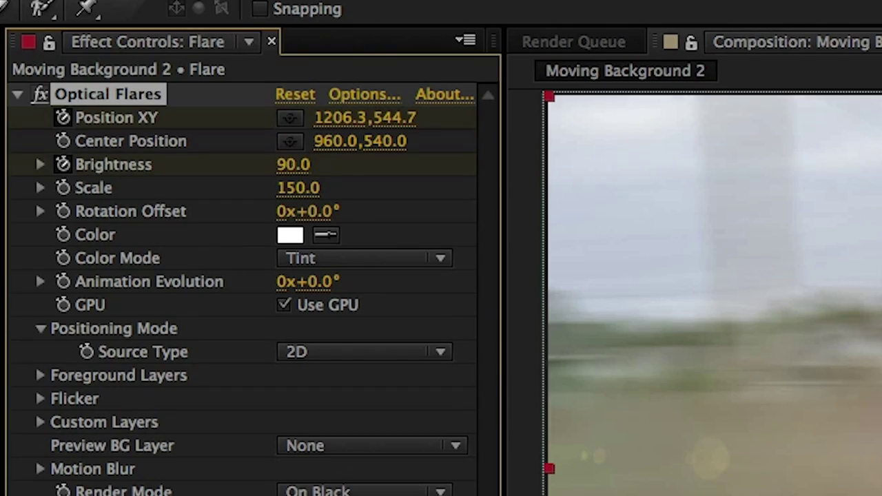
pyautogui.click(290, 166)
pyautogui.write('50')
pyautogui.press('Return')
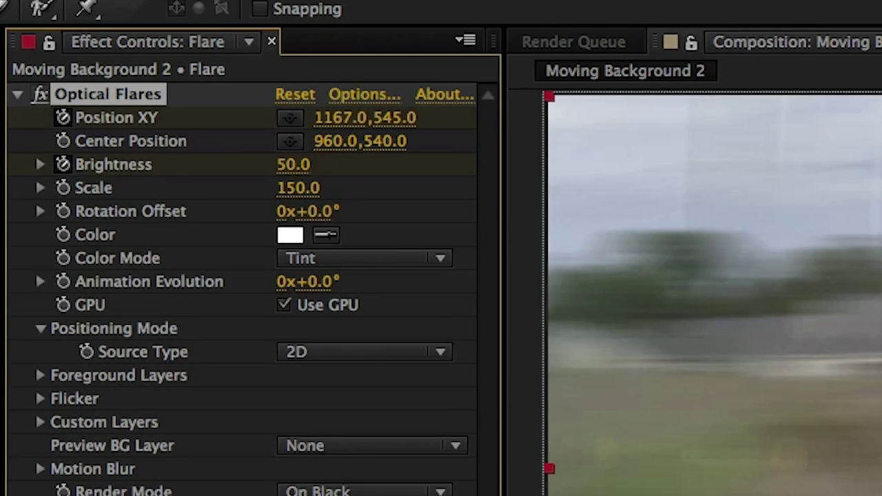